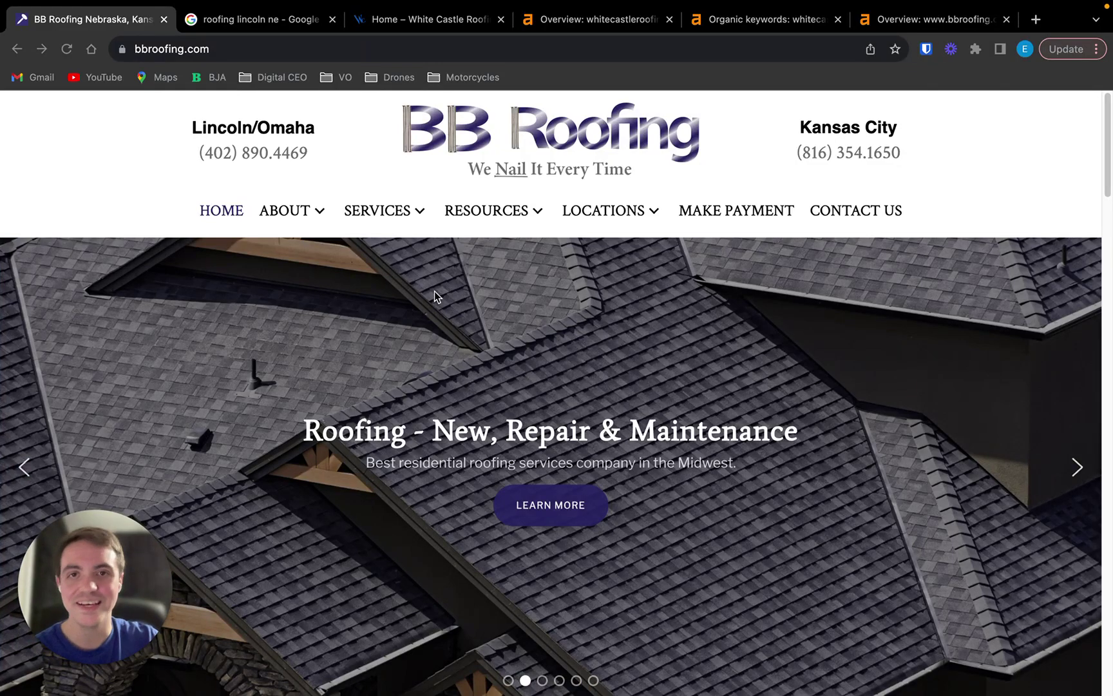
Scroll up and down through the current page to review its content
scroll(555, 322, down, 12)
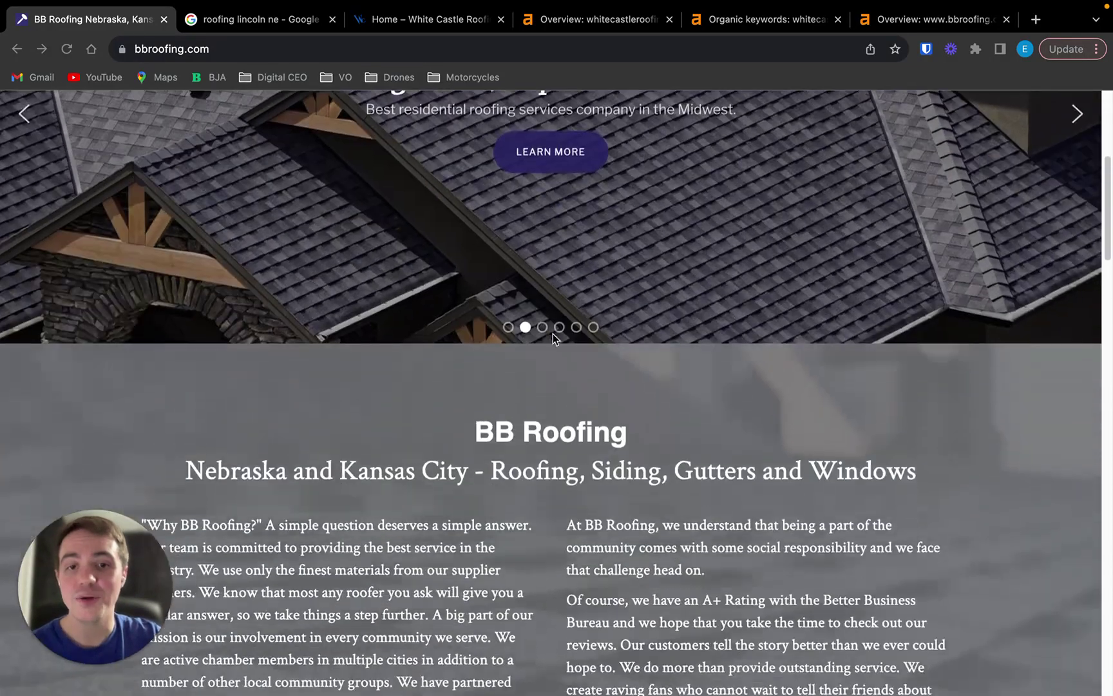
scroll(557, 394, down, 15)
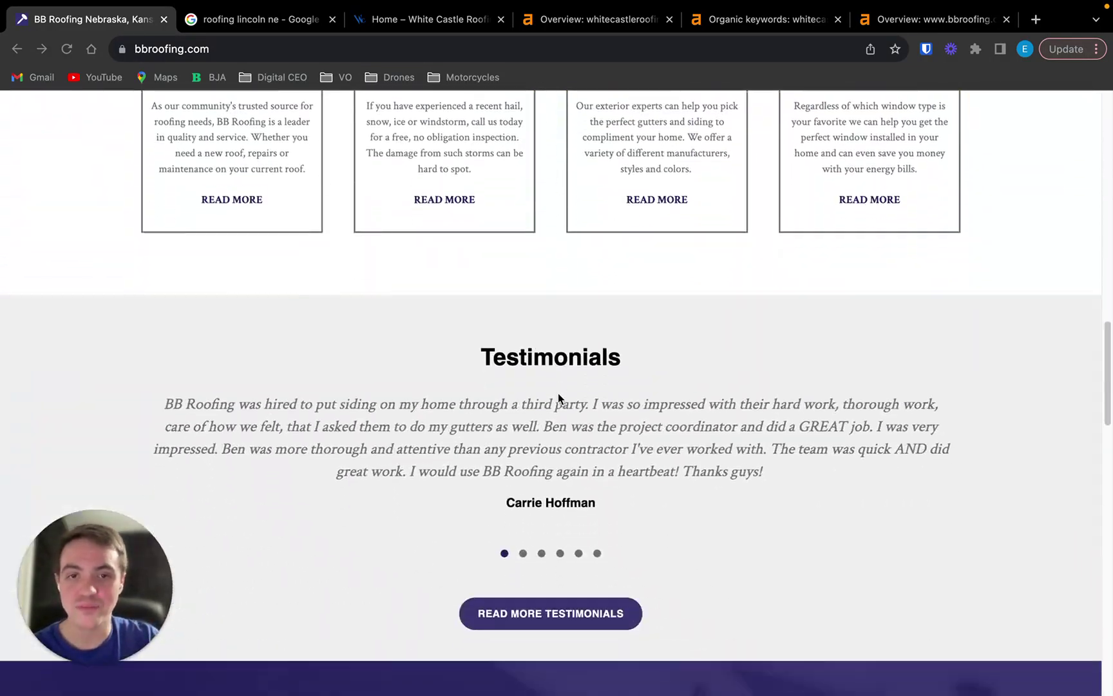
scroll(560, 406, down, 12)
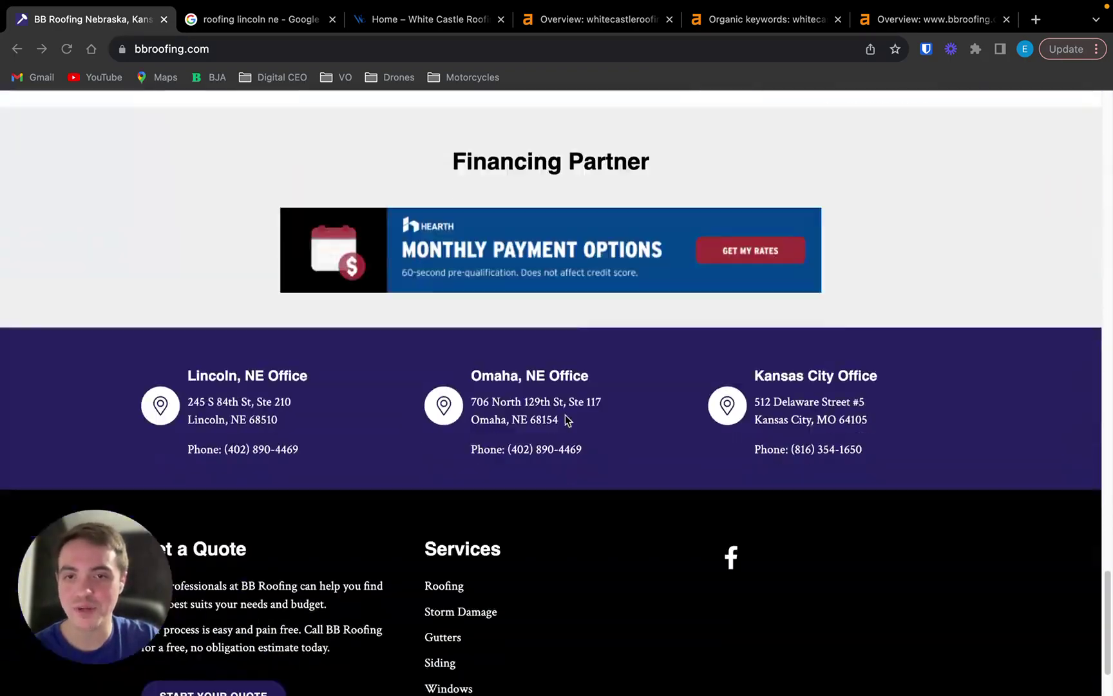
scroll(565, 415, up, 6)
scroll(565, 415, up, 20)
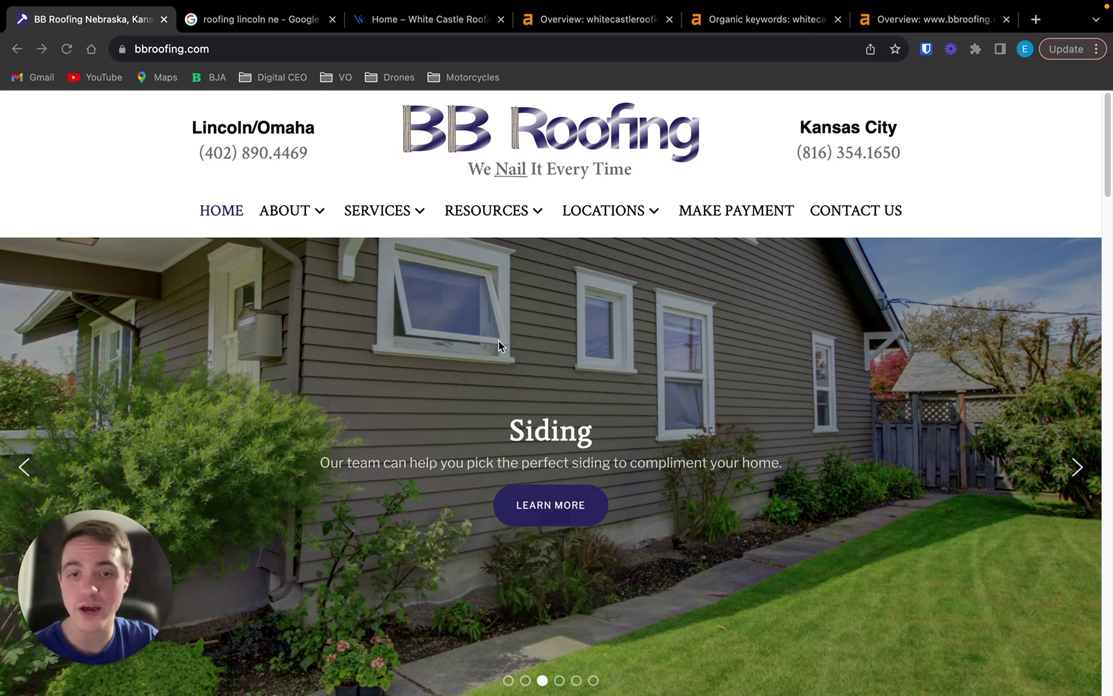
scroll(498, 341, down, 7)
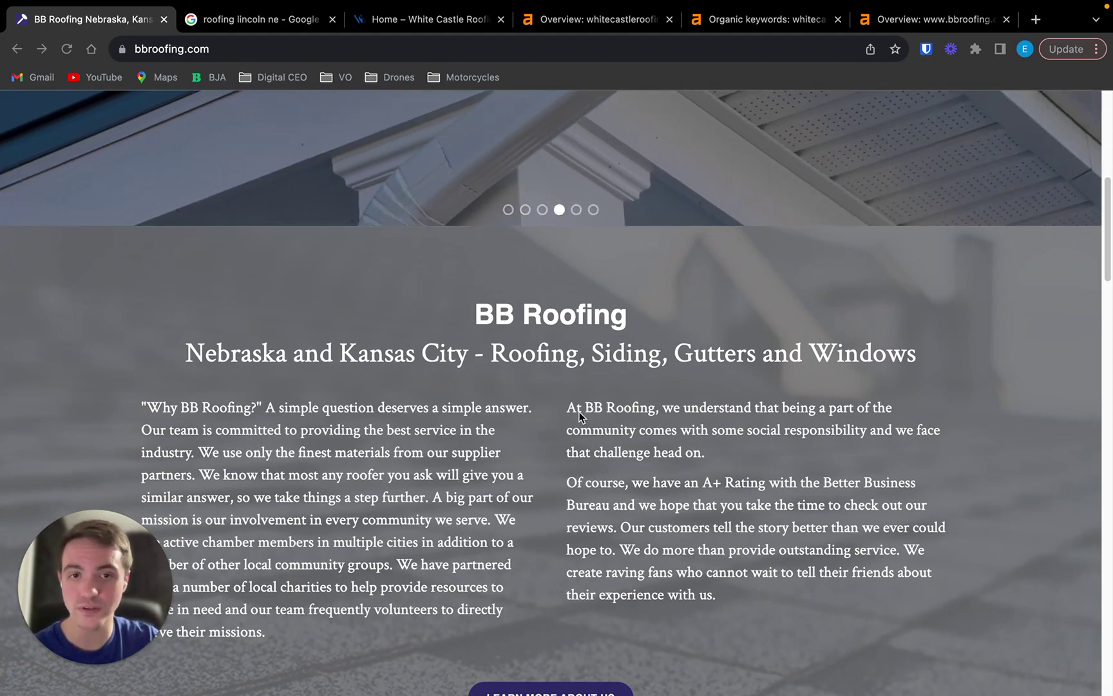
scroll(578, 412, down, 12)
scroll(549, 412, down, 15)
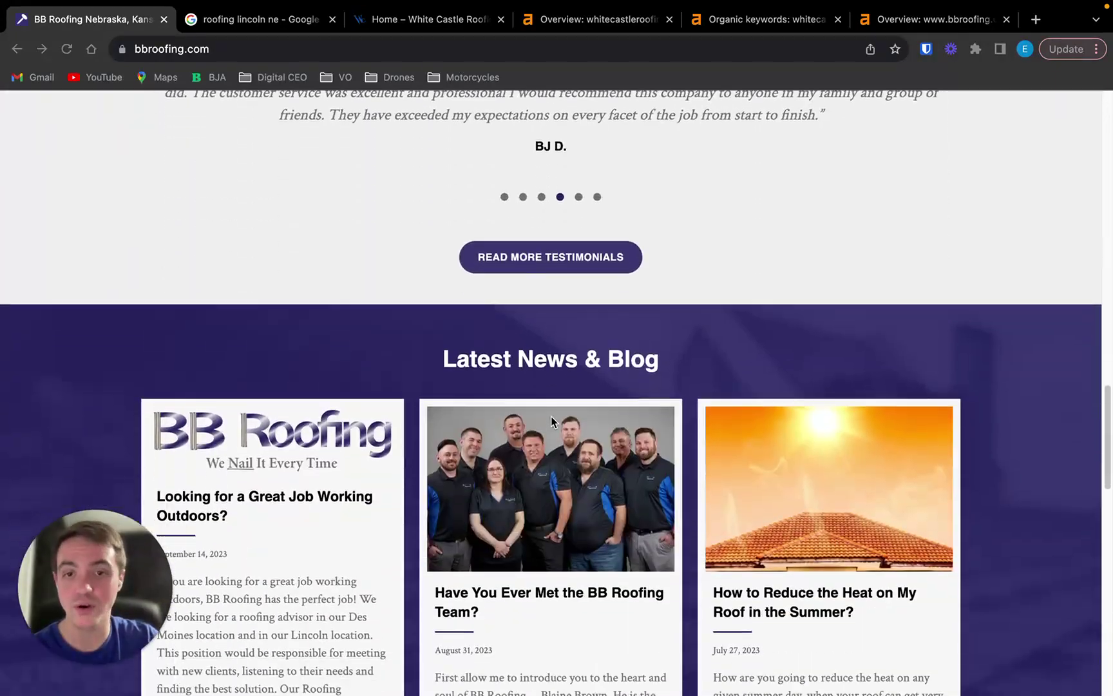
scroll(582, 474, down, 3)
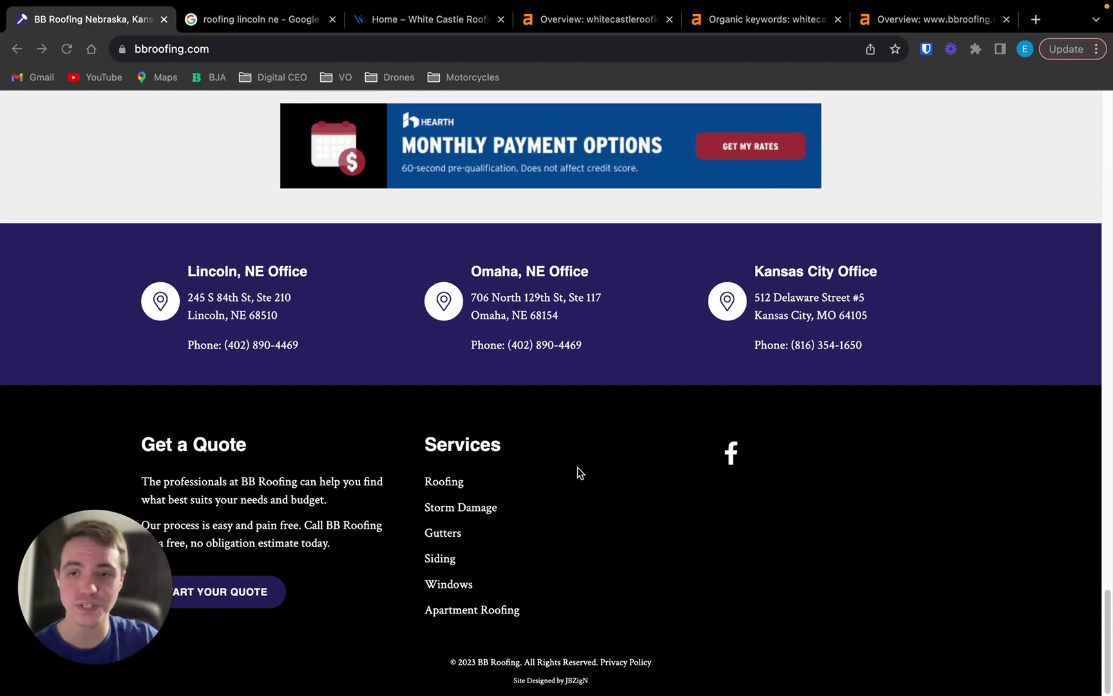
scroll(577, 467, up, 20)
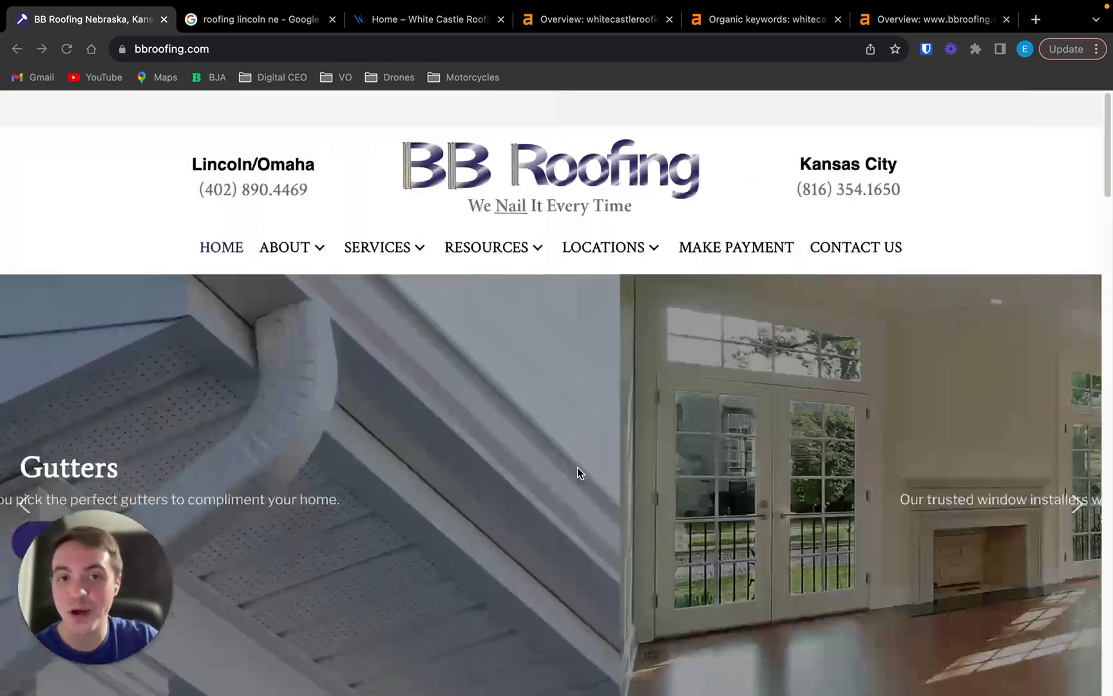
scroll(569, 455, down, 15)
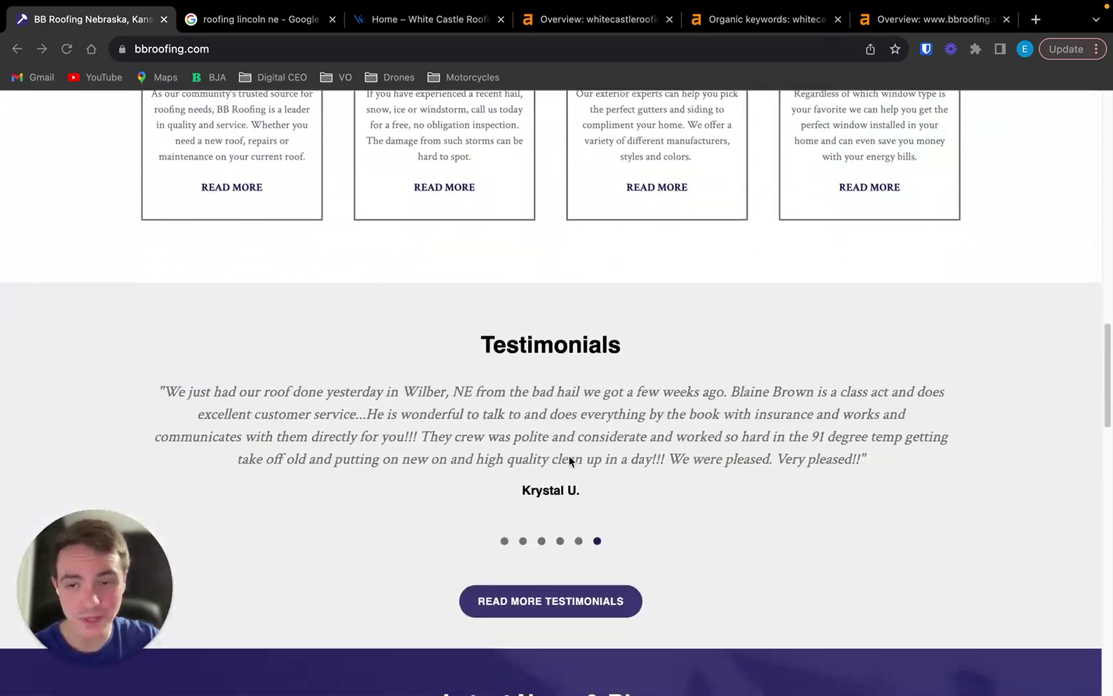
scroll(568, 455, down, 10)
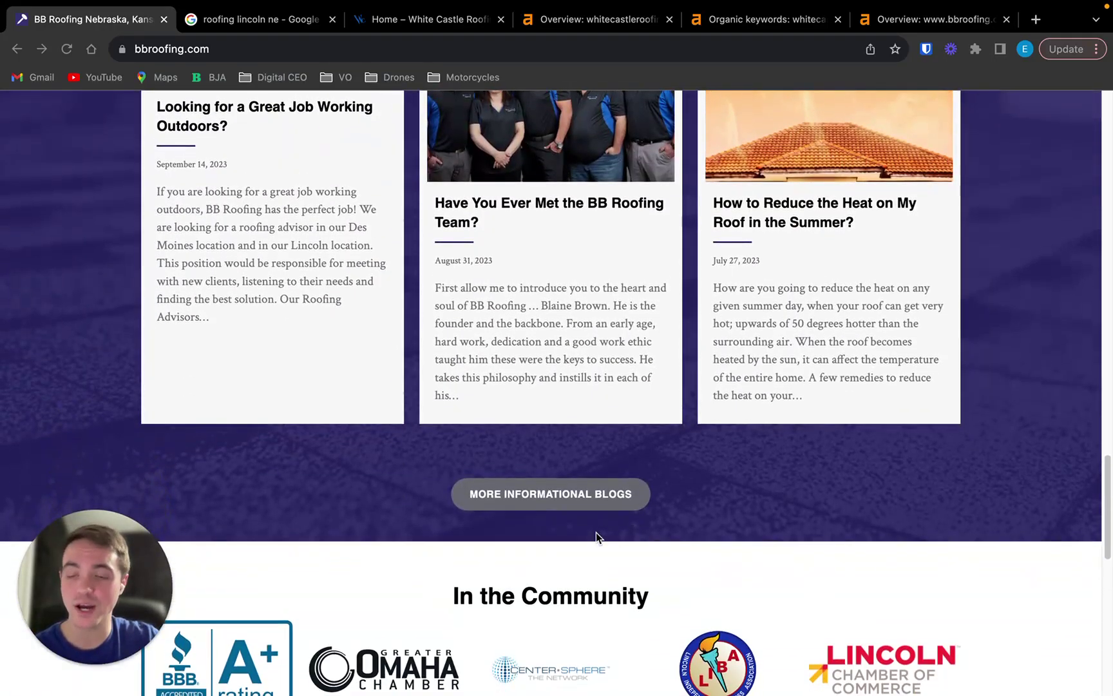
scroll(569, 519, down, 8)
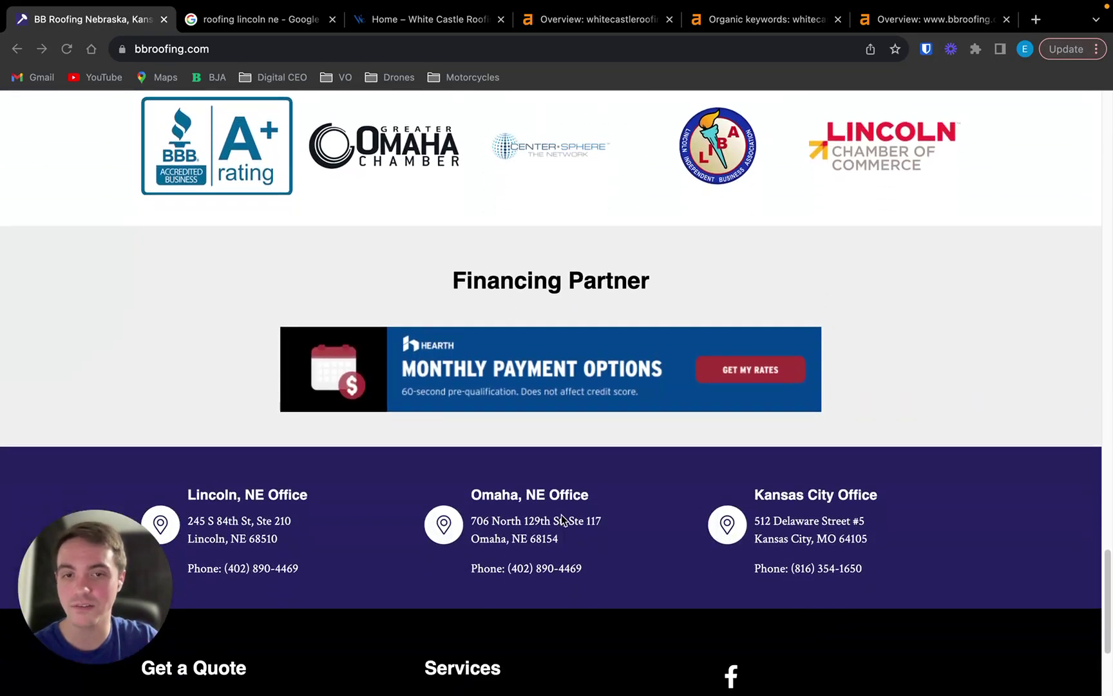
scroll(561, 515, down, 4)
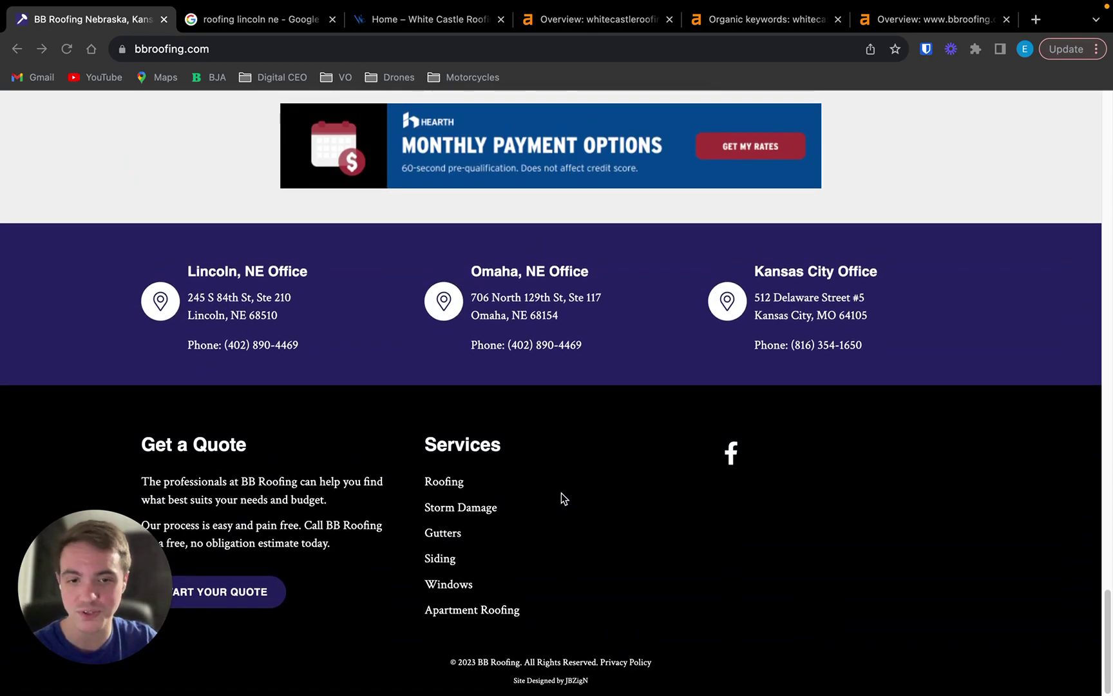
scroll(611, 442, up, 20)
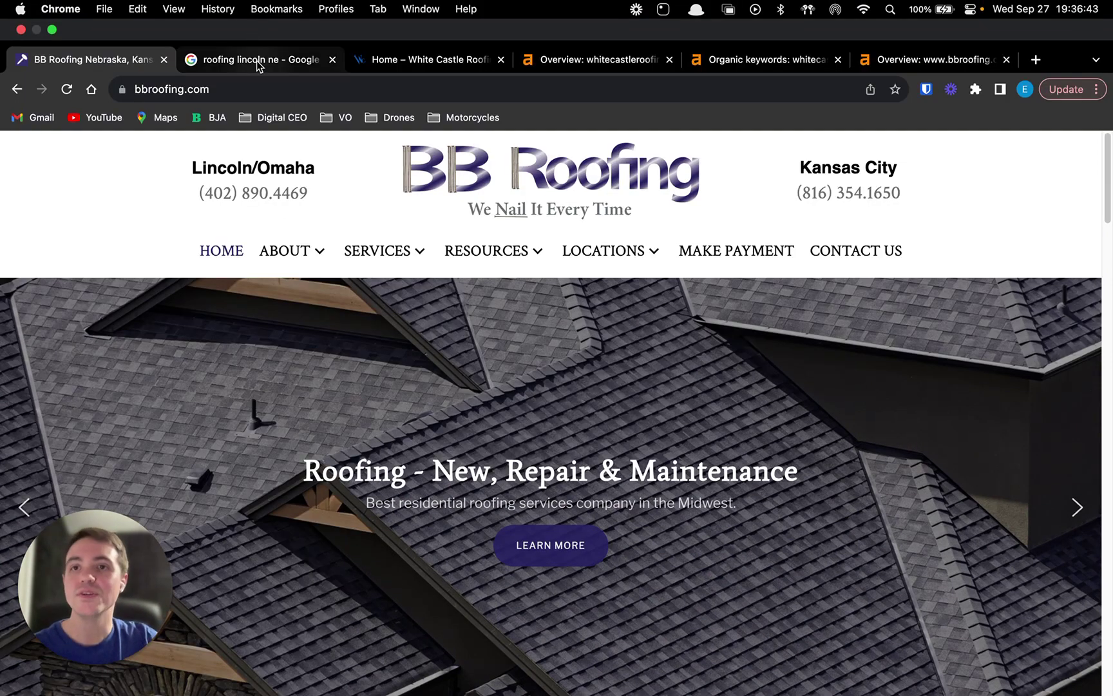
Show the 'roofing lincoln ne' results, scrolling past sponsored roofers to the Businesses section
click(259, 62)
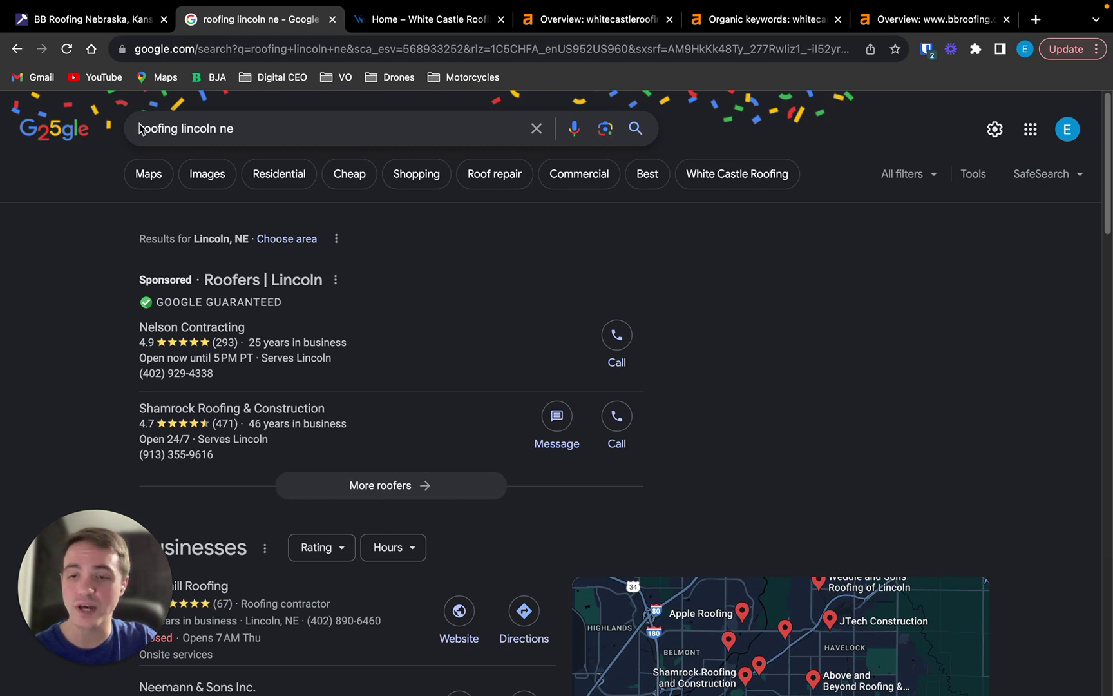
scroll(286, 132, down, 2)
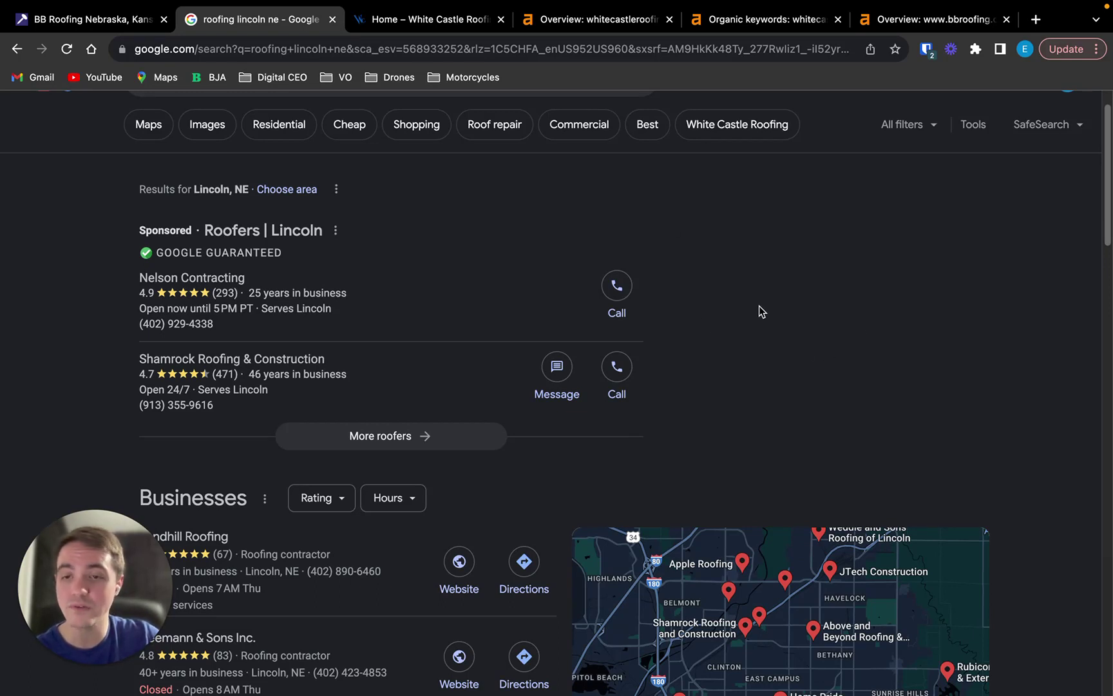
scroll(778, 331, down, 1)
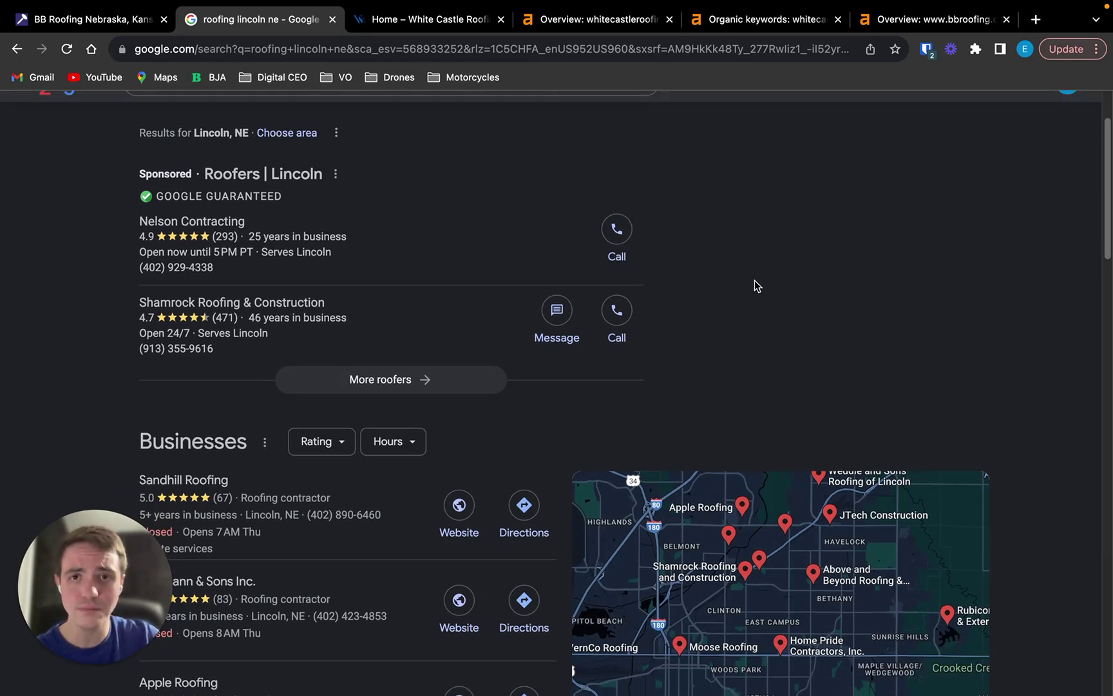
scroll(483, 318, down, 4)
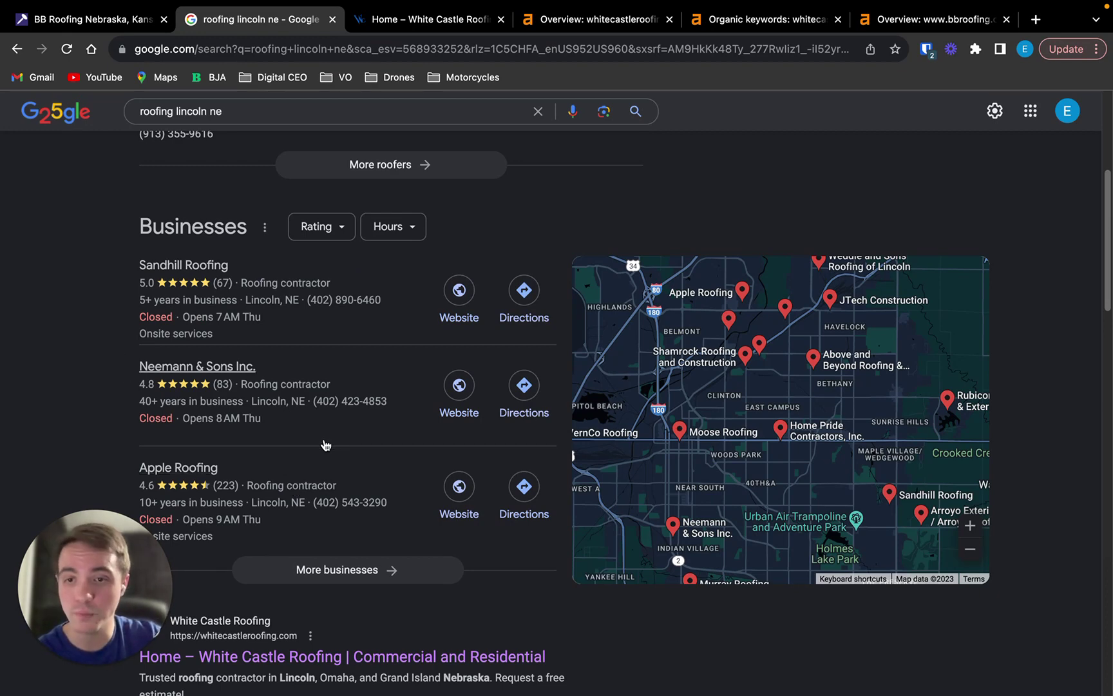
scroll(323, 444, down, 1)
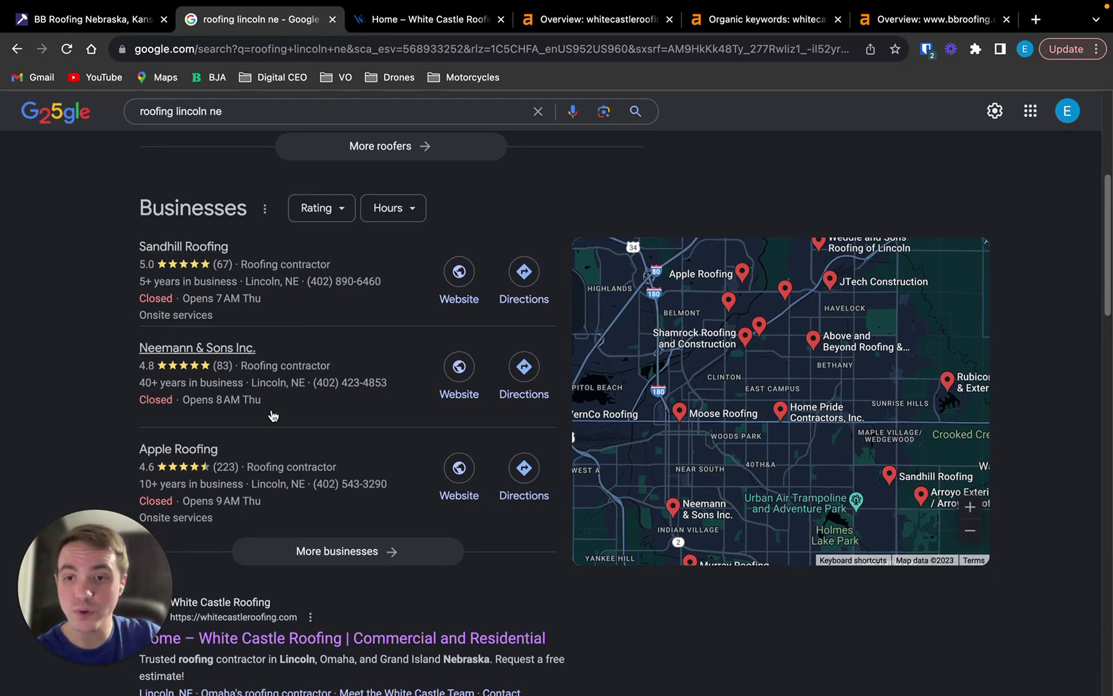
scroll(275, 416, down, 2)
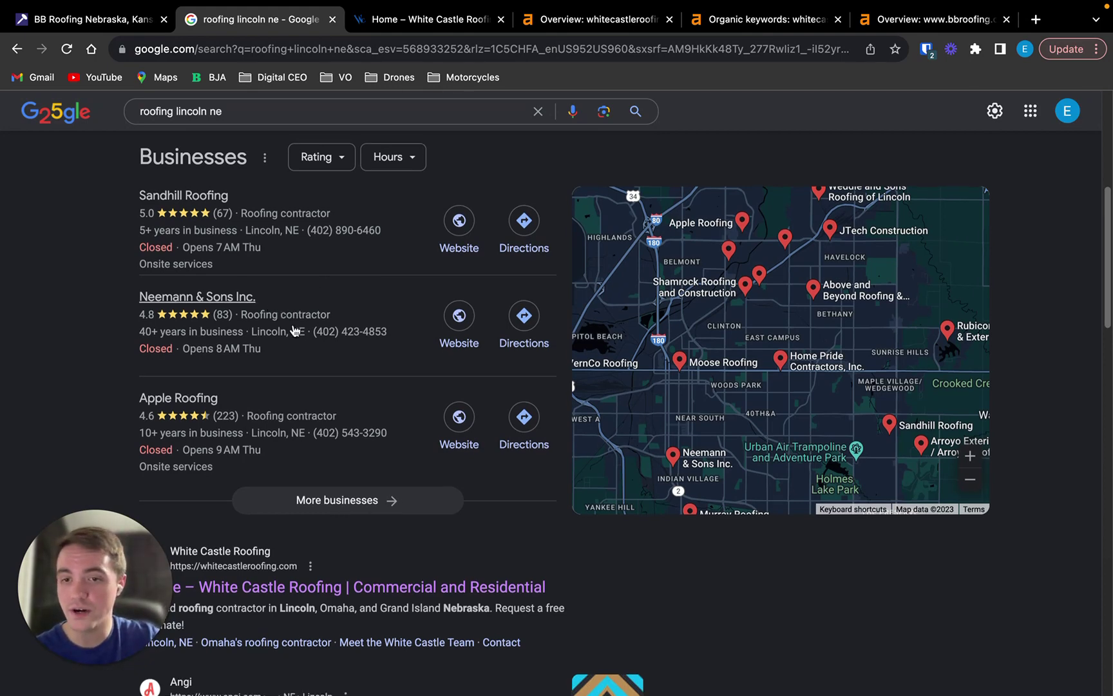
scroll(294, 331, down, 5)
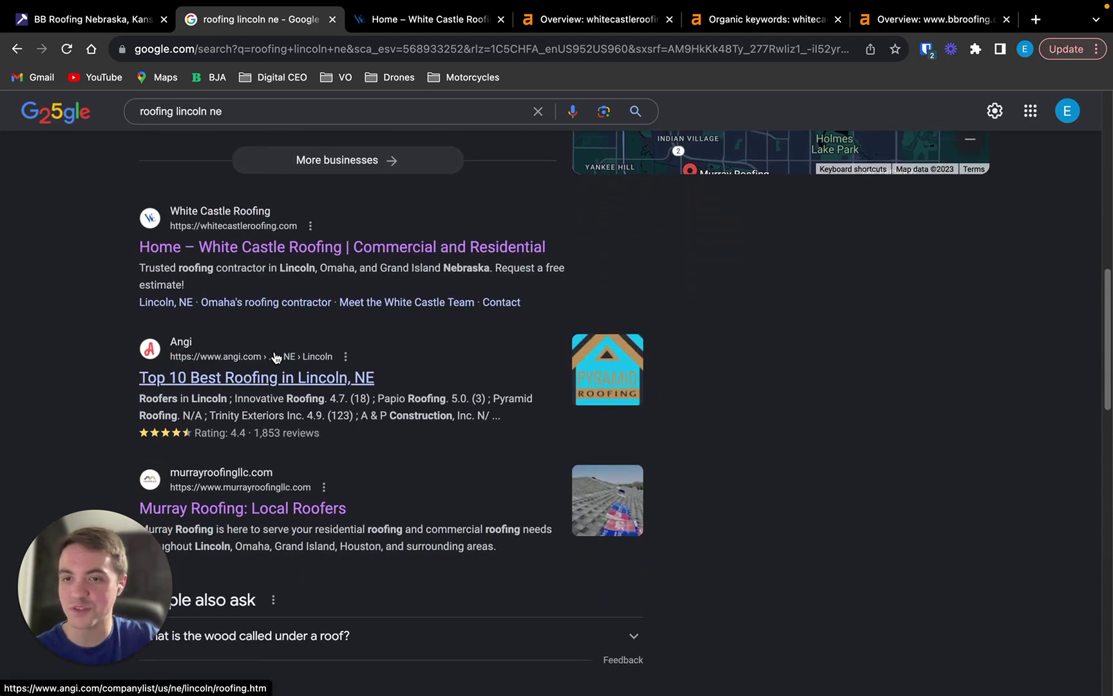
scroll(272, 358, up, 6)
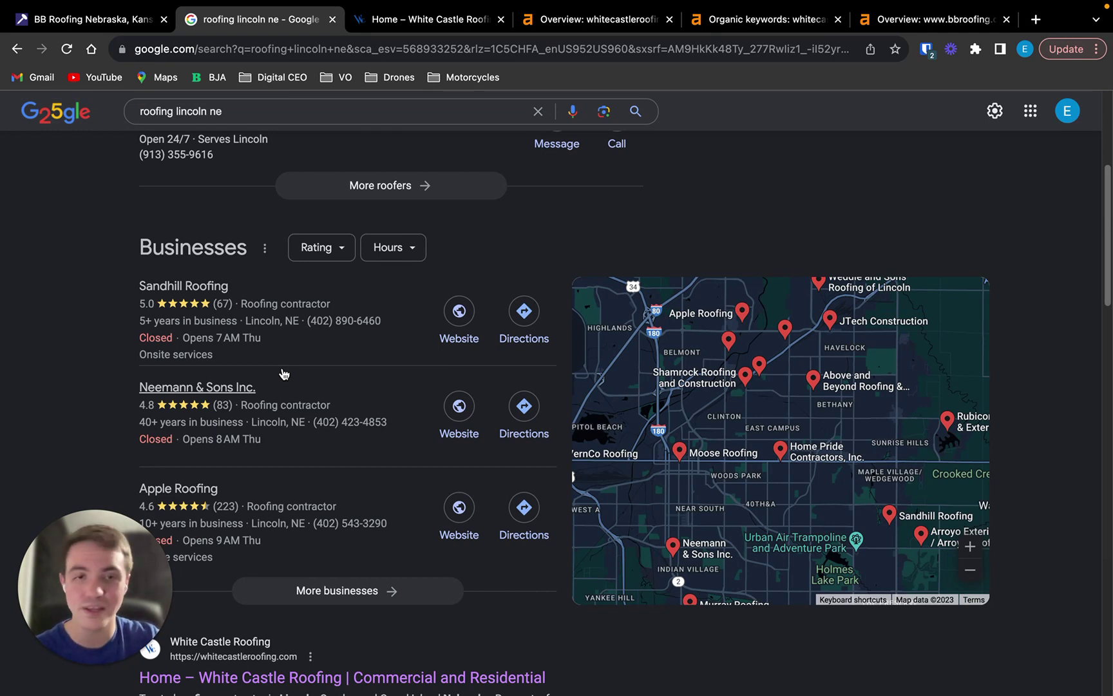
scroll(287, 372, down, 1)
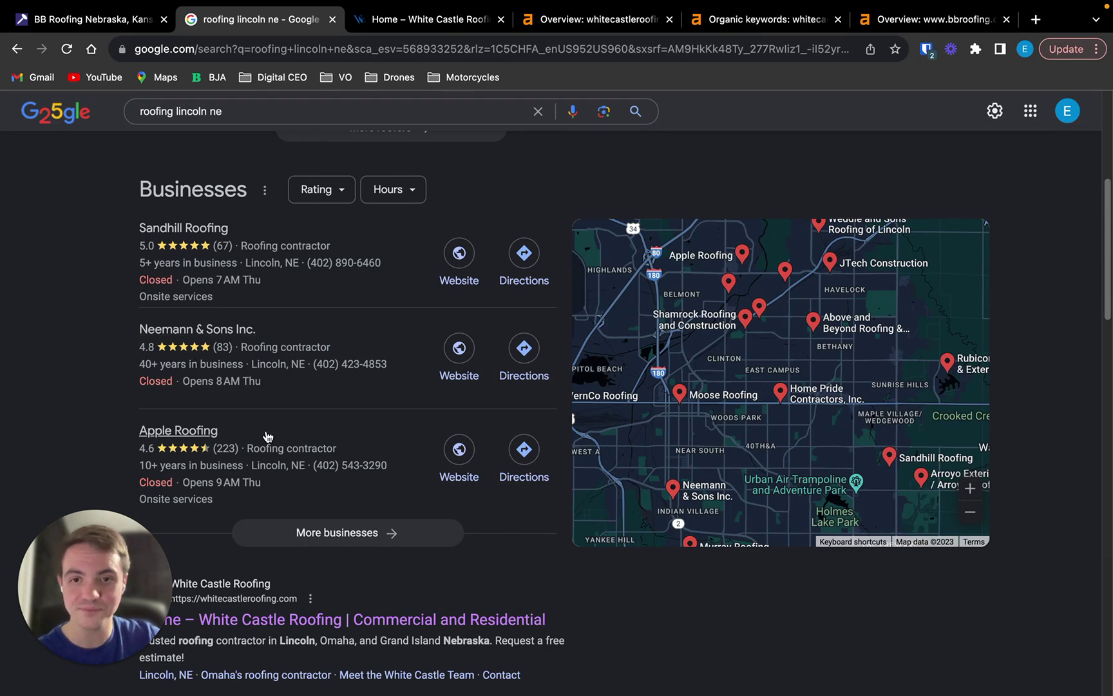
scroll(267, 436, down, 6)
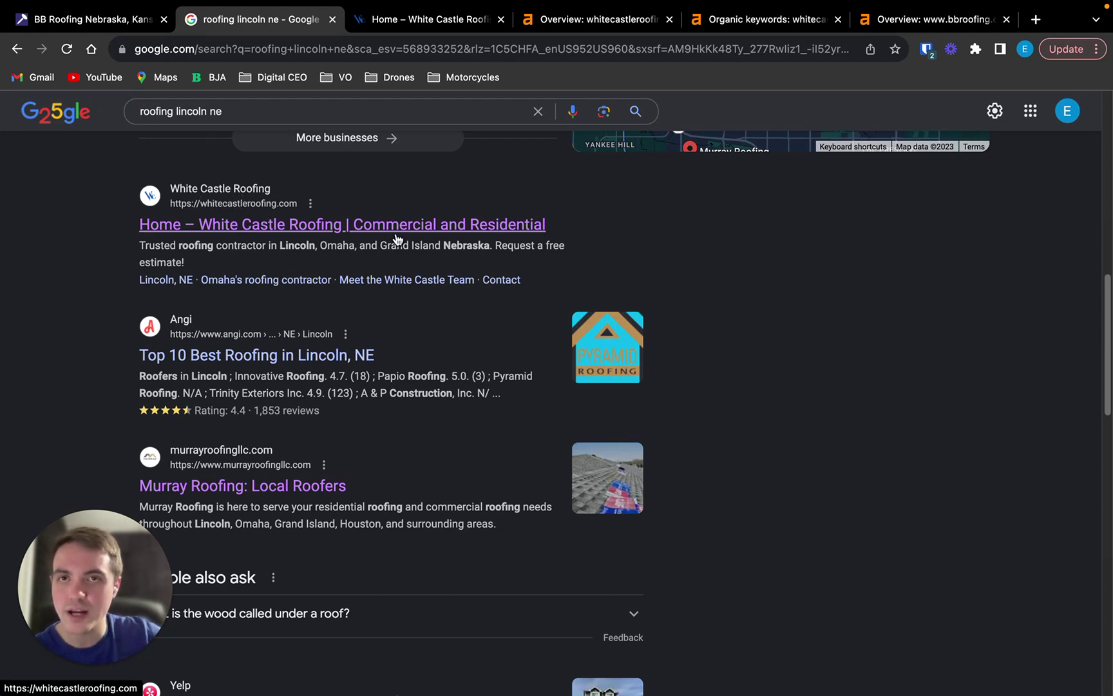
click(412, 23)
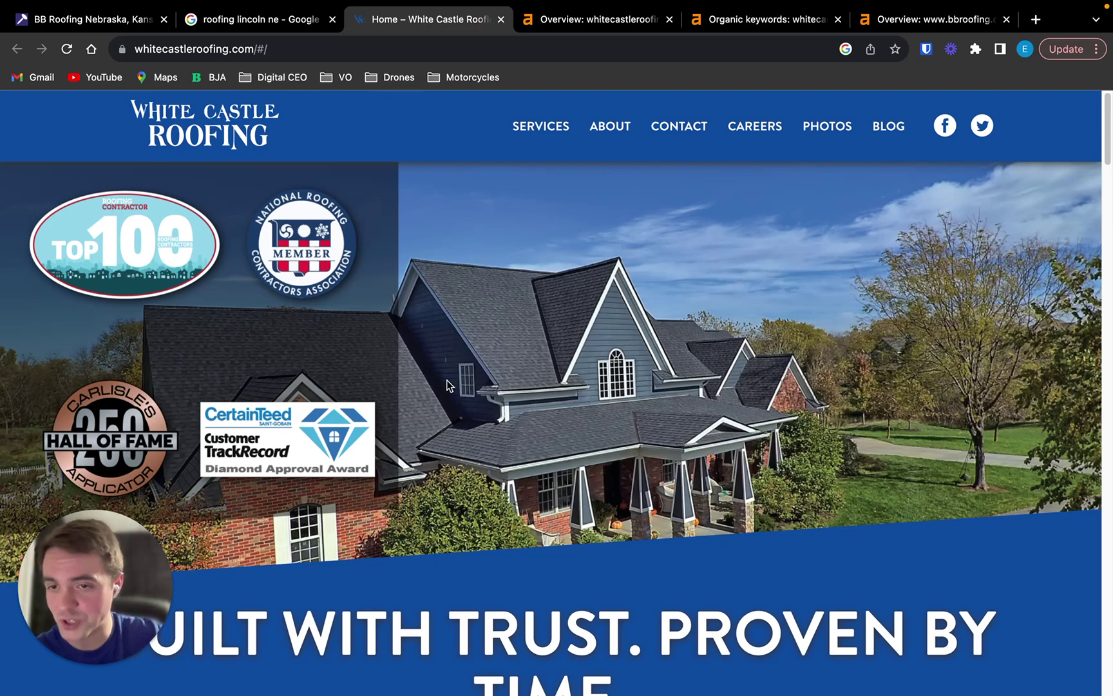
Scroll down through the White Castle Roofing homepage to review its content
scroll(545, 372, down, 10)
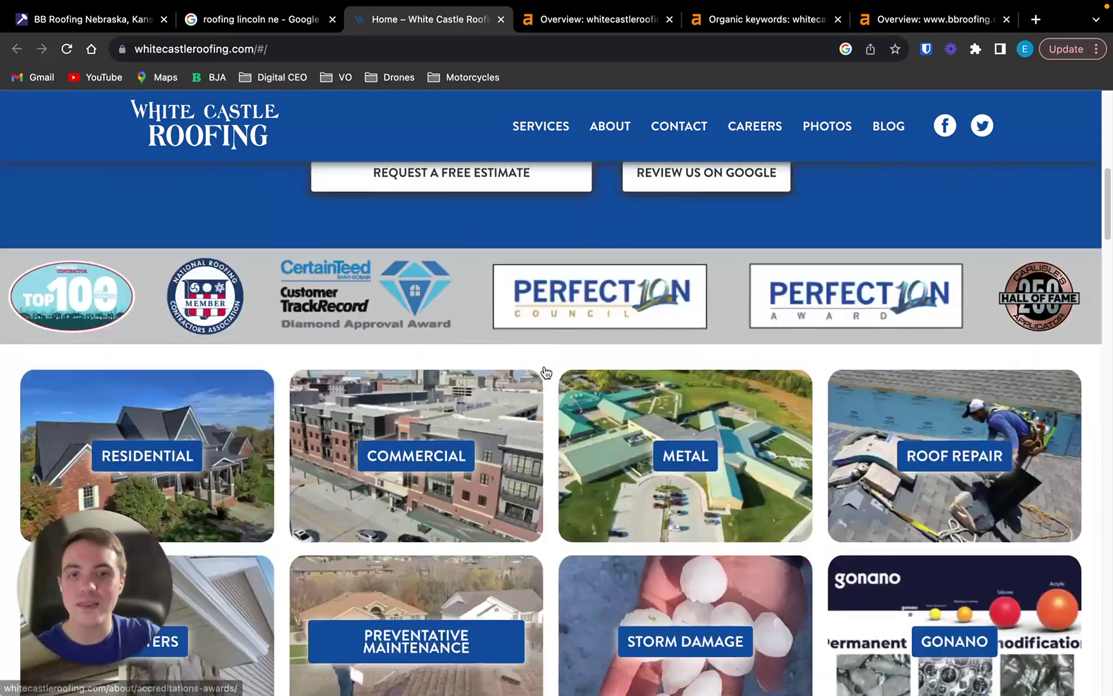
scroll(545, 372, down, 15)
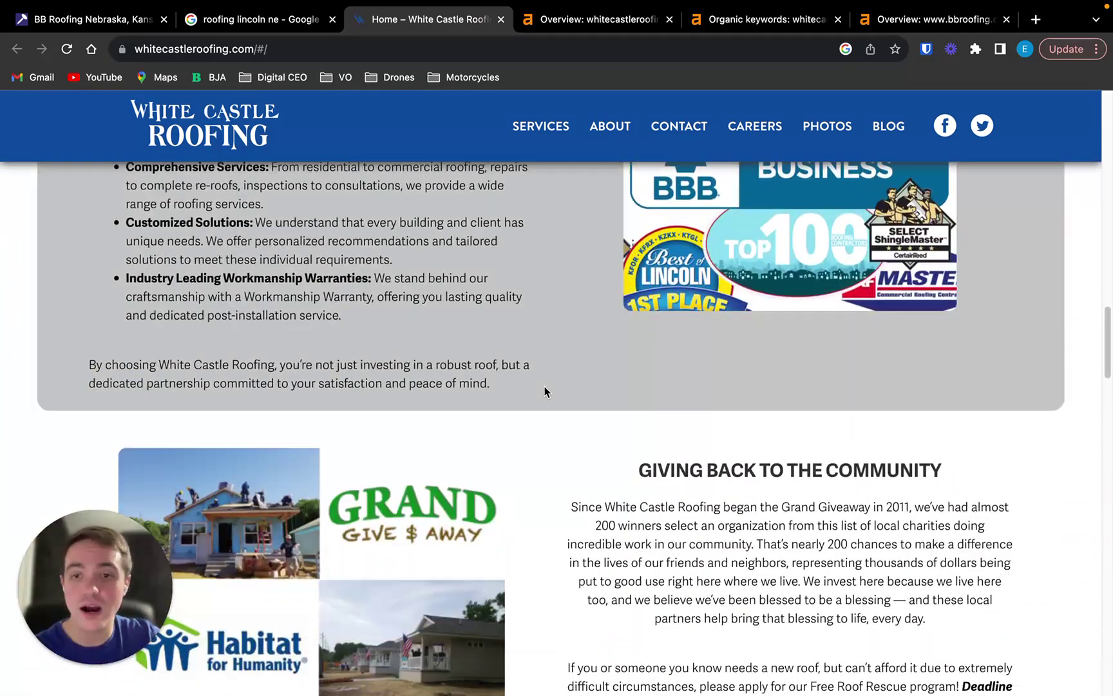
scroll(545, 391, down, 20)
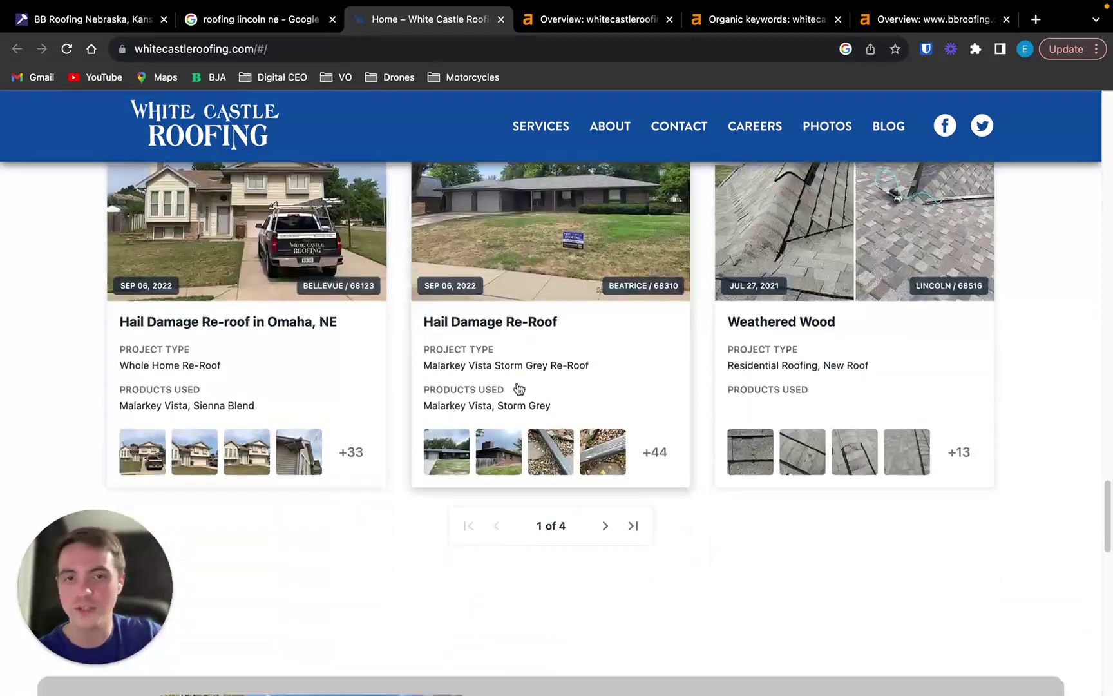
scroll(518, 388, down, 12)
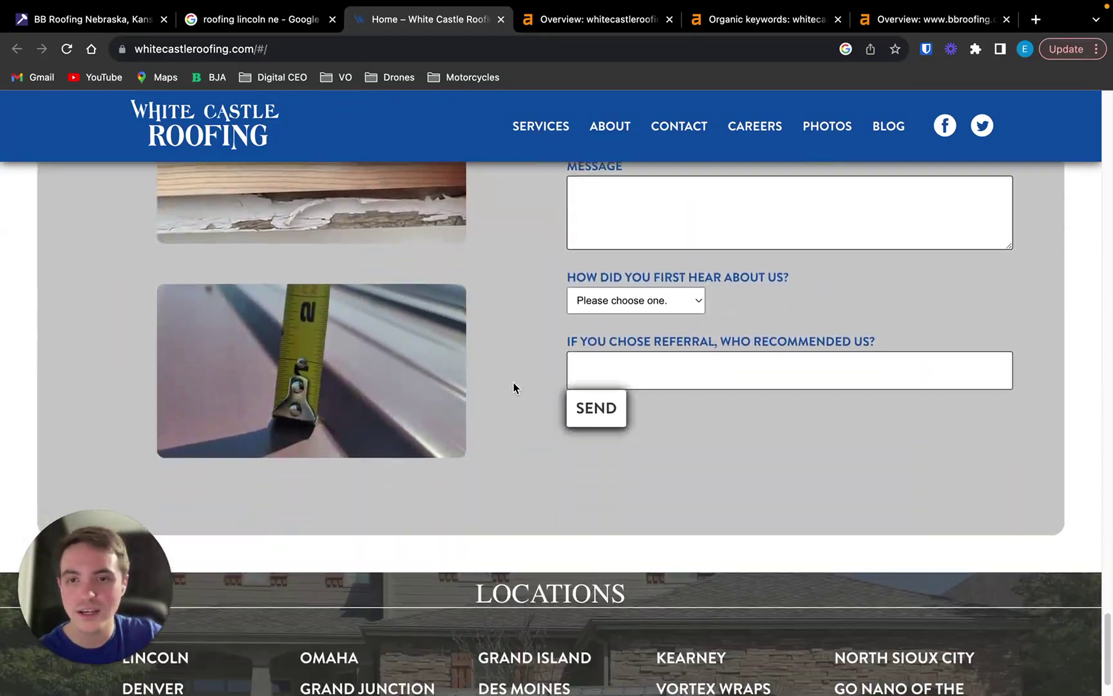
scroll(513, 386, up, 10)
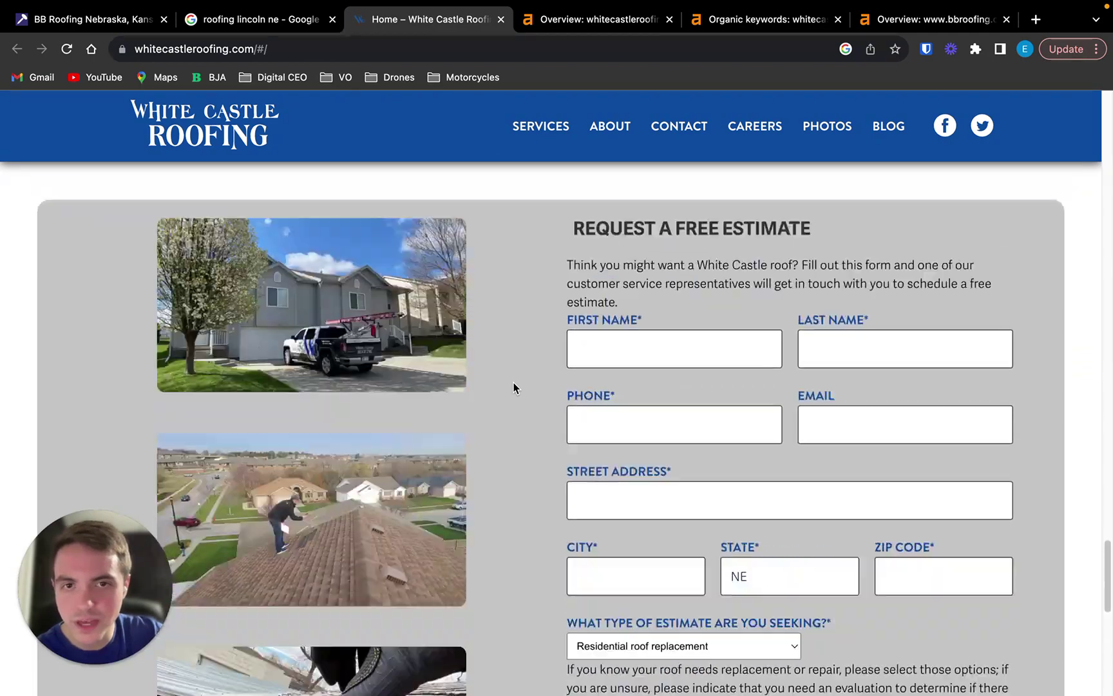
scroll(513, 386, up, 20)
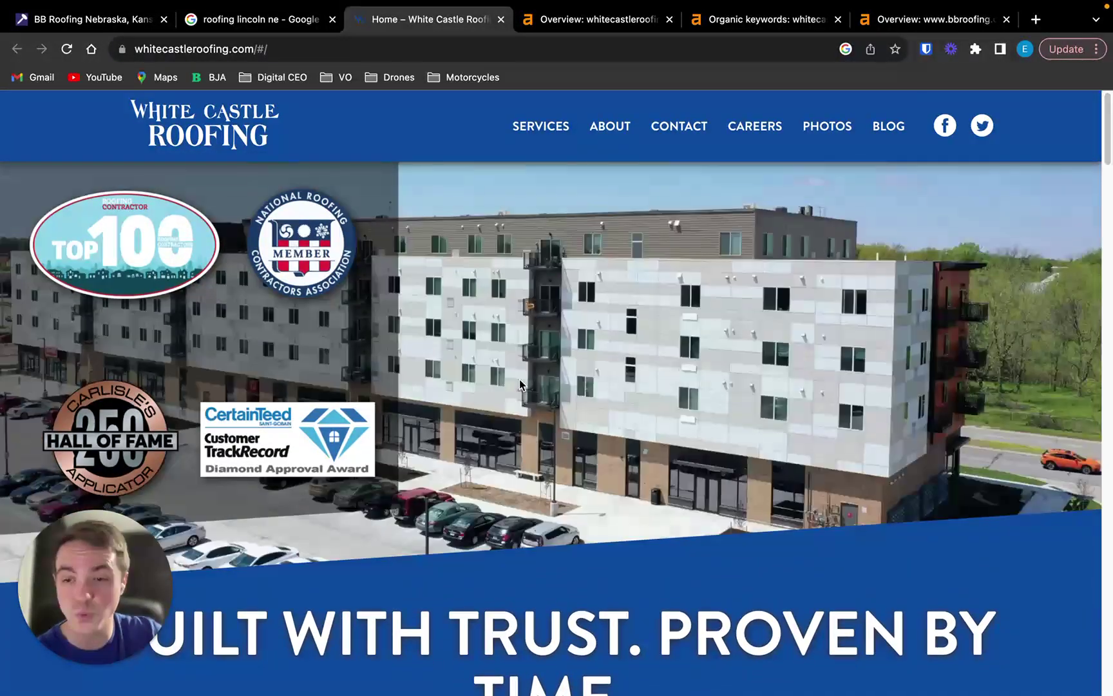
scroll(519, 381, down, 15)
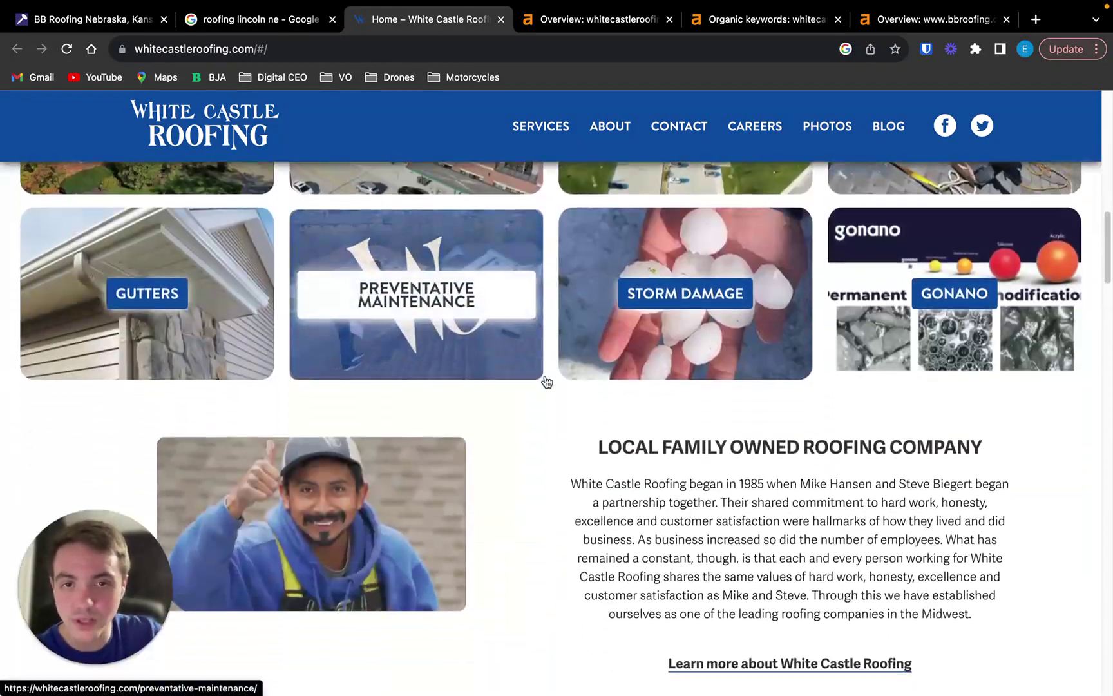
scroll(545, 386, down, 15)
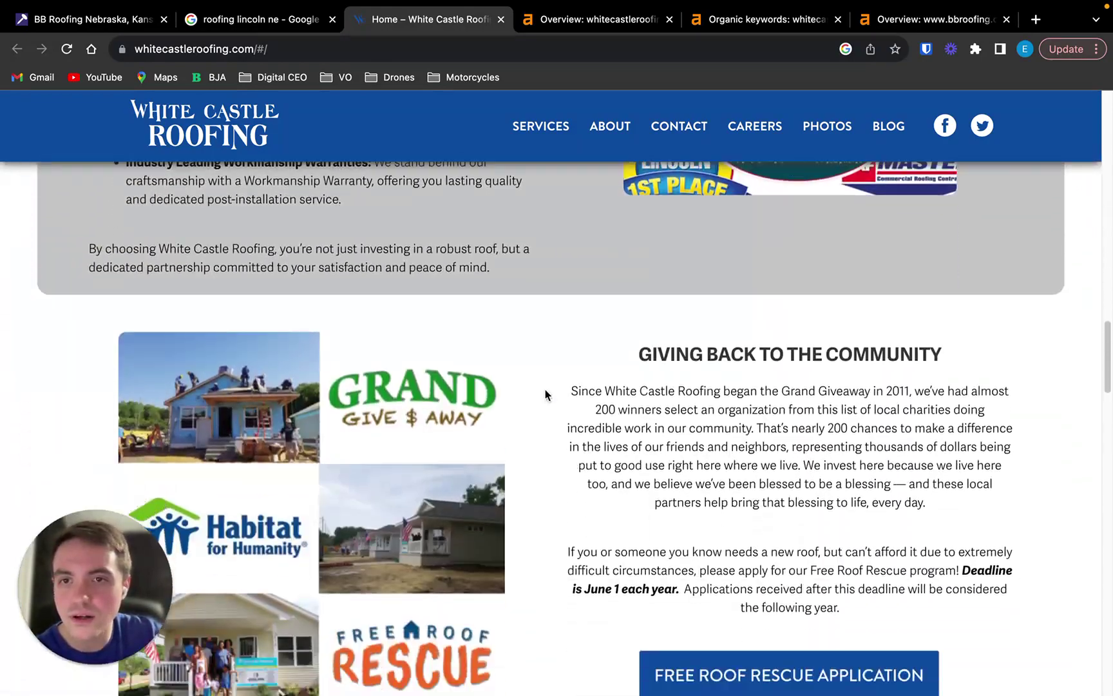
scroll(544, 394, down, 15)
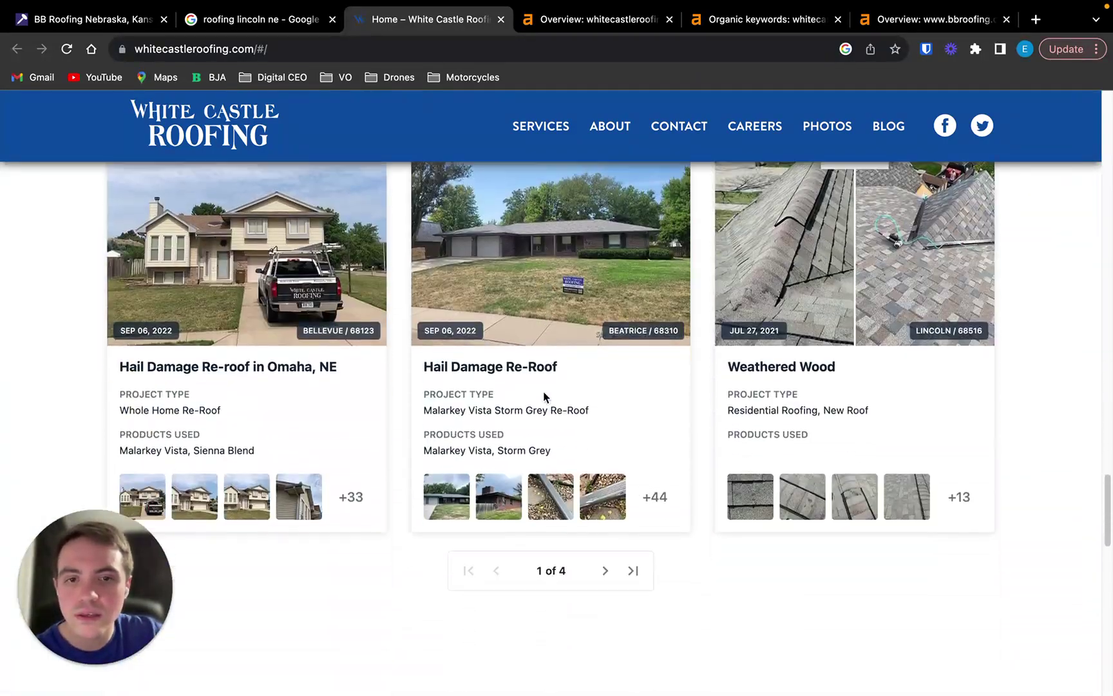
scroll(544, 396, down, 15)
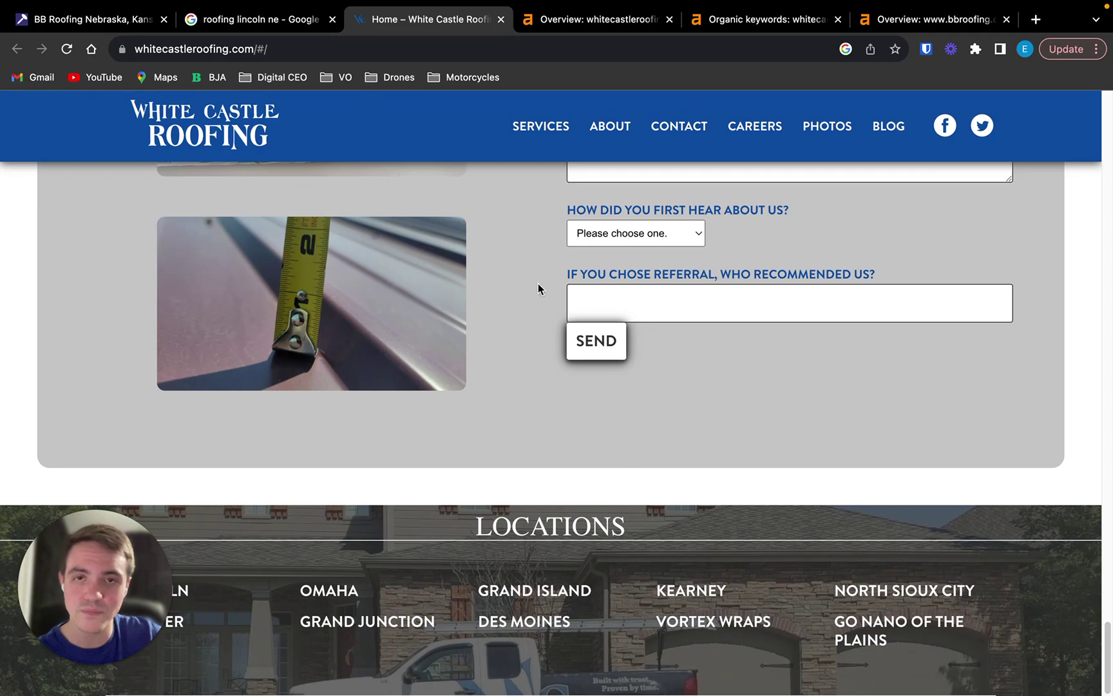
Return to the page top, then show the whitecastleroofing.com Ahrefs overview: DR 21, 297 referring domains
scroll(539, 288, up, 20)
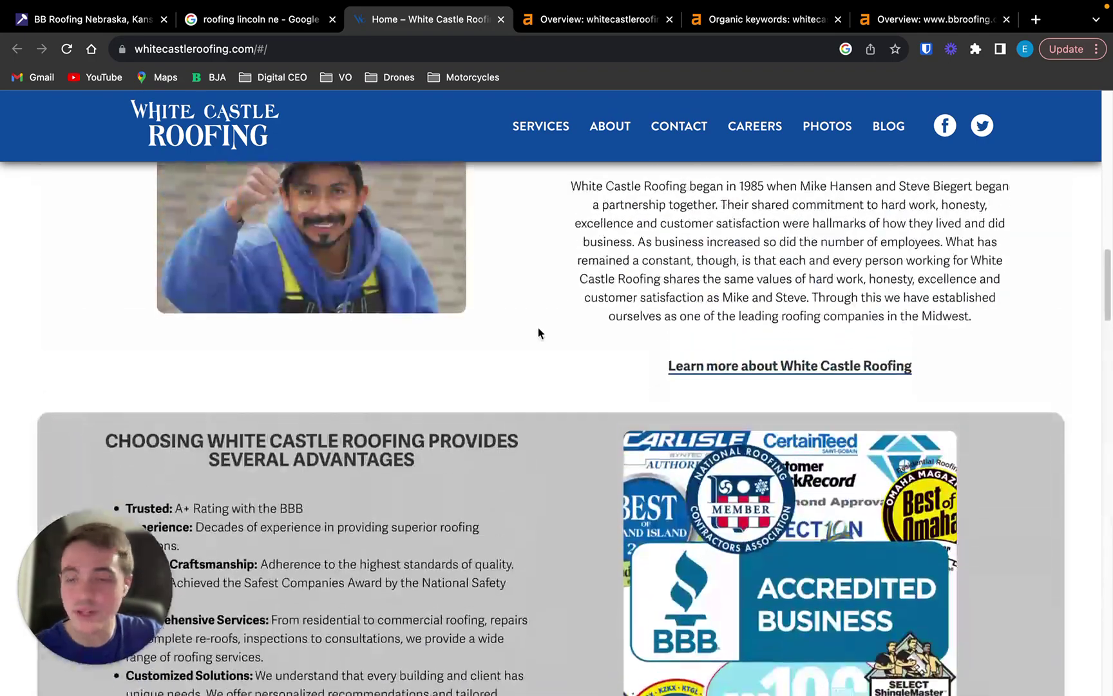
scroll(538, 333, up, 1)
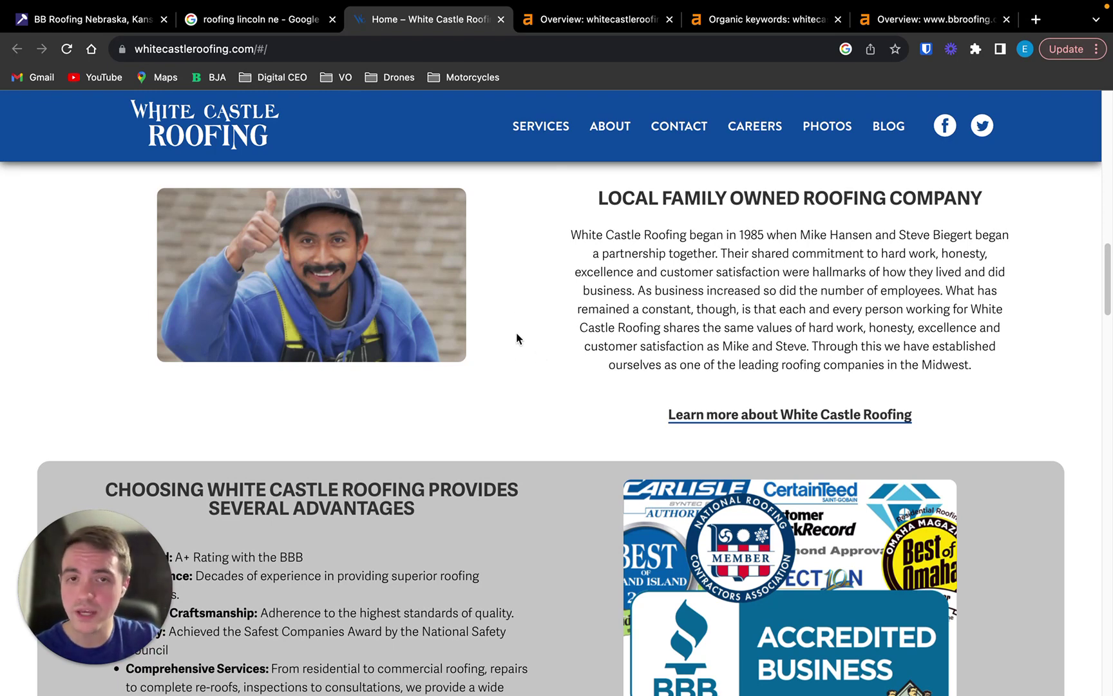
scroll(529, 321, up, 1)
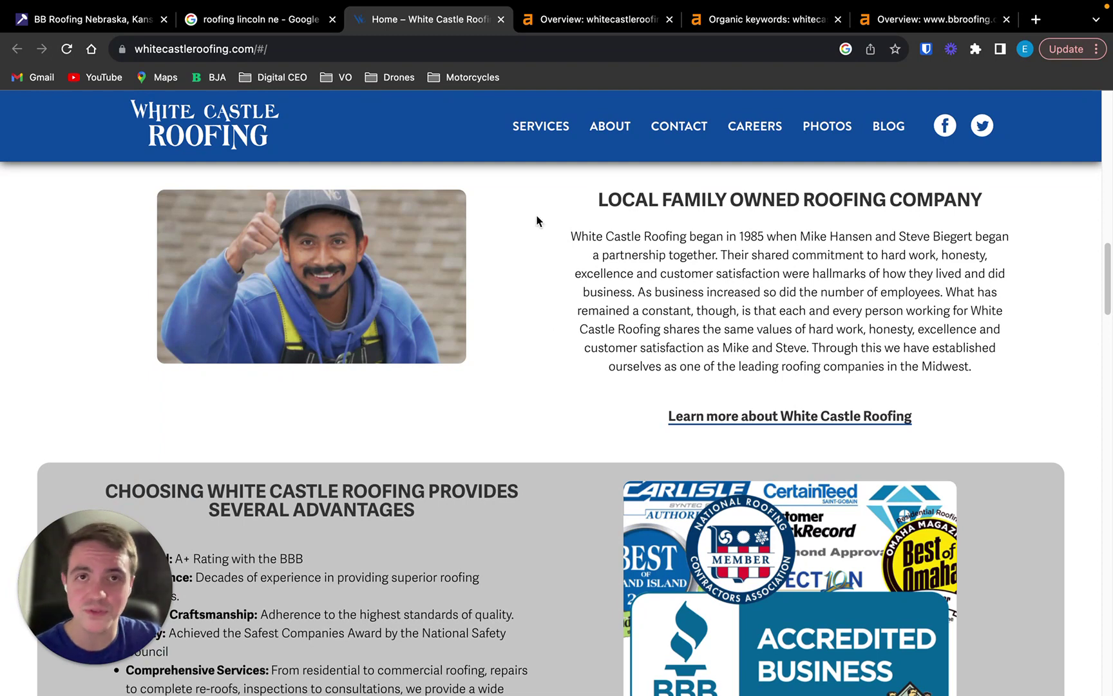
click(597, 25)
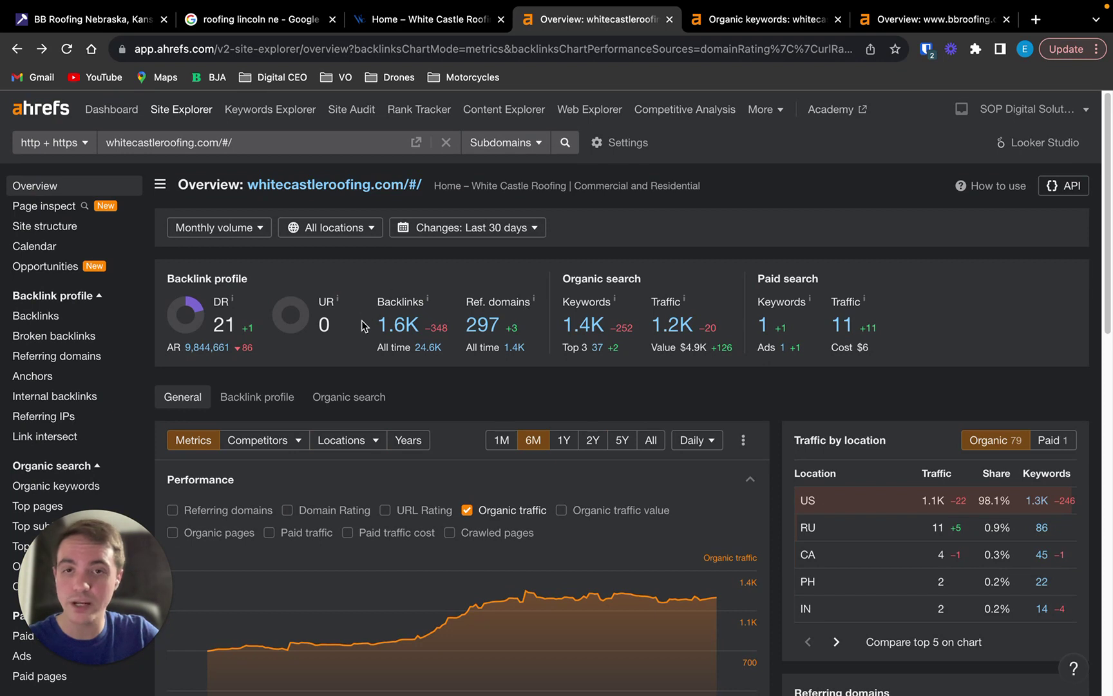
mouse_move(427, 301)
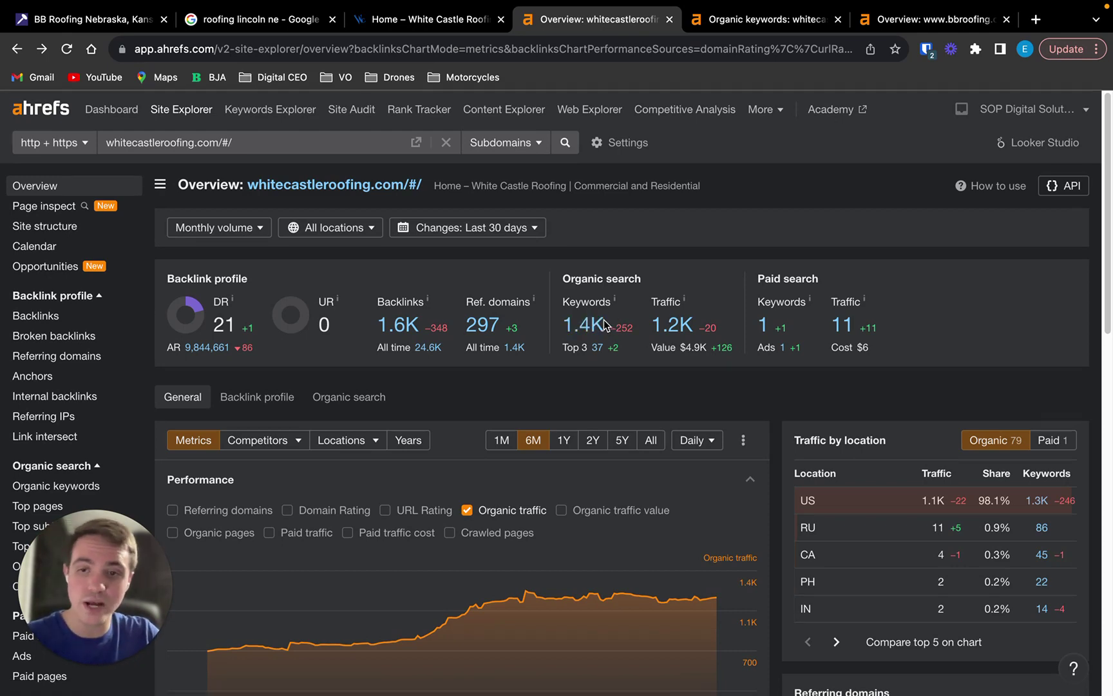
Show whitecastleroofing.com's organic keywords report and scroll through its 1,331 ranking keywords
click(741, 23)
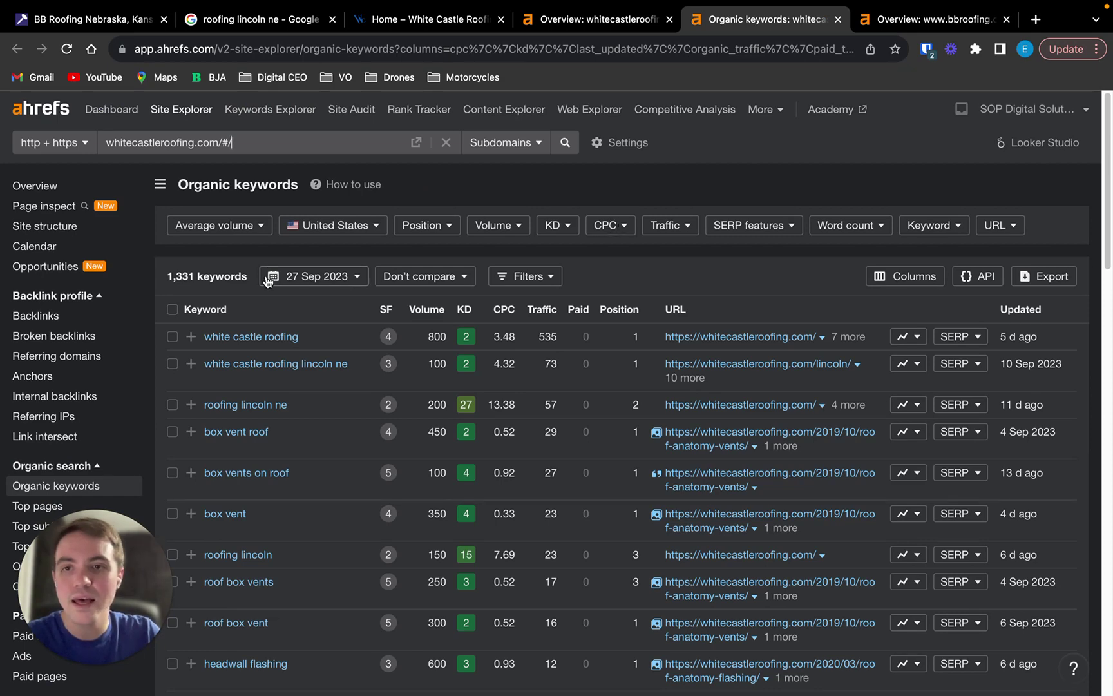
scroll(270, 270, down, 2)
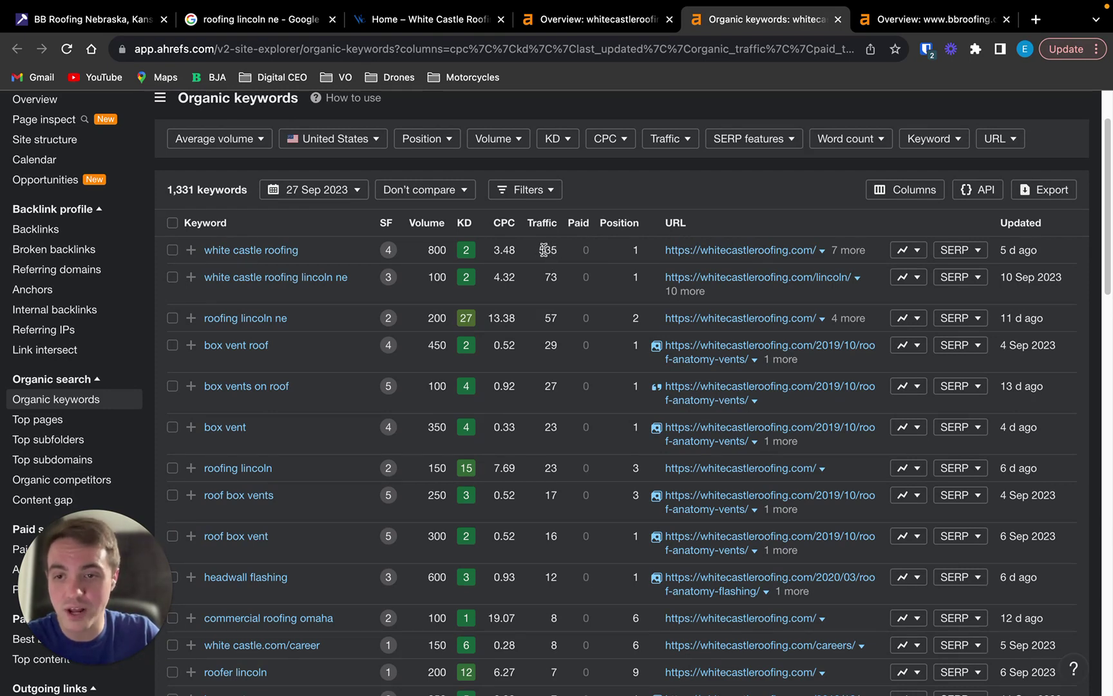
scroll(545, 251, down, 1)
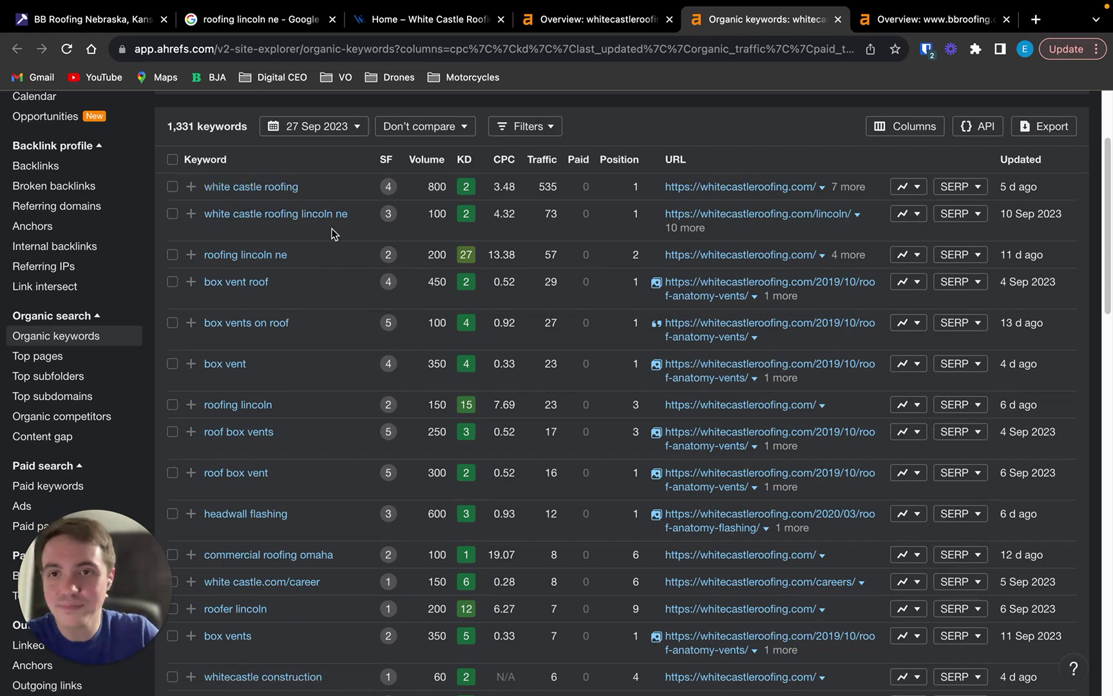
scroll(283, 176, down, 1)
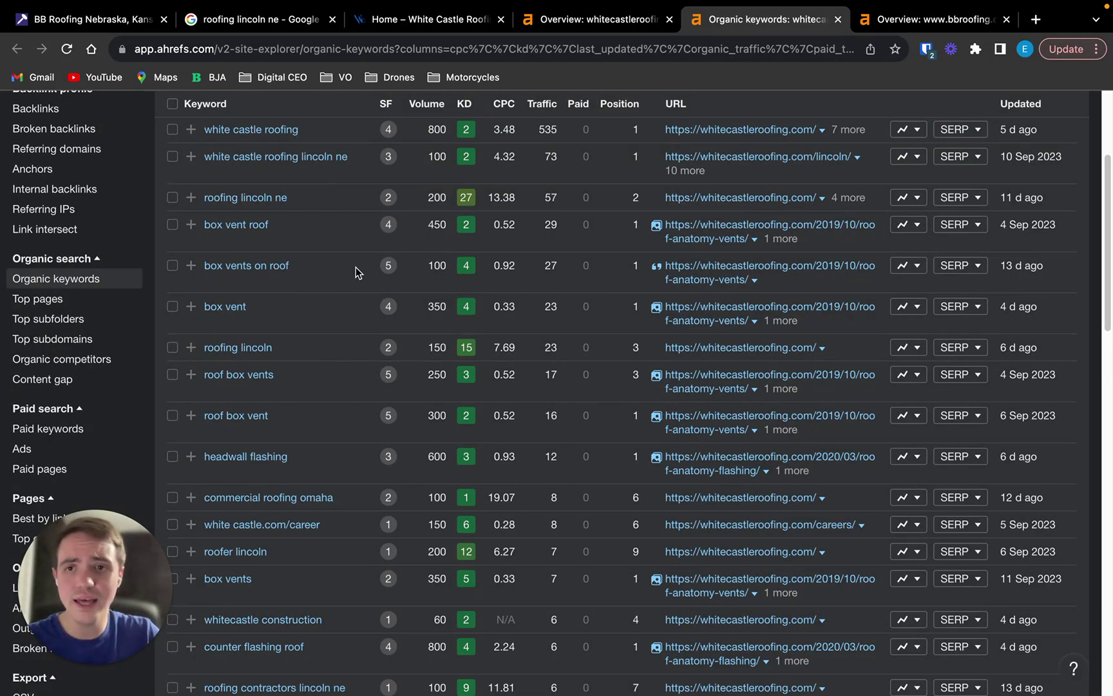
Return to the table top, then switch to the bbroofing.com overview: DR 8, 309 keywords
scroll(356, 266, down, 20)
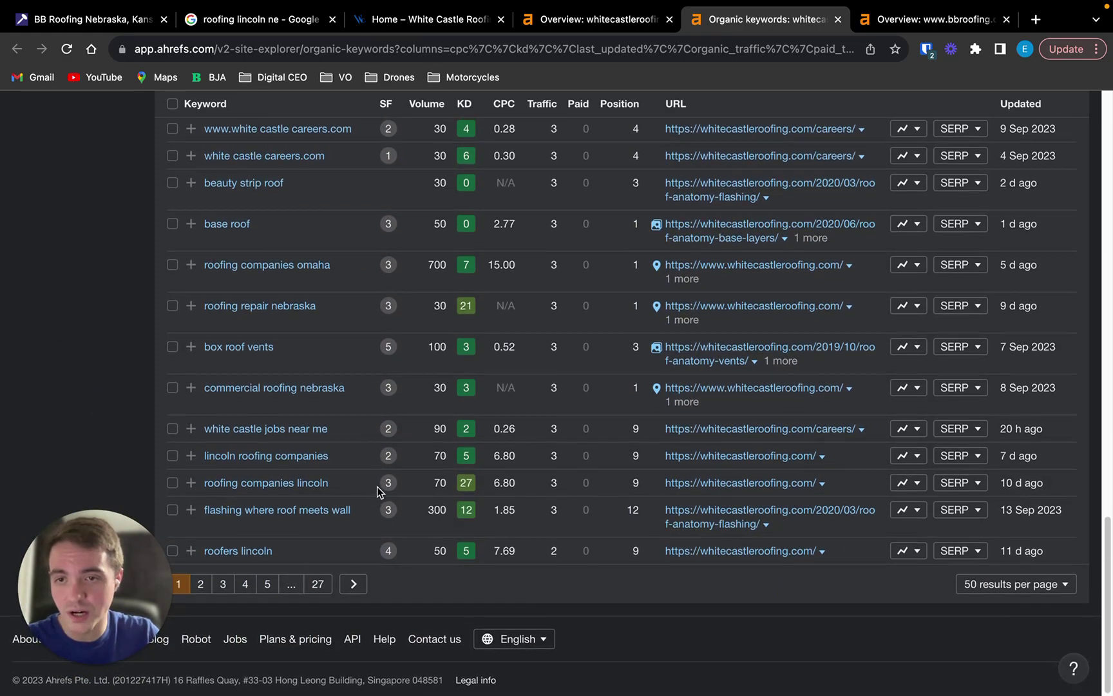
scroll(377, 486, up, 20)
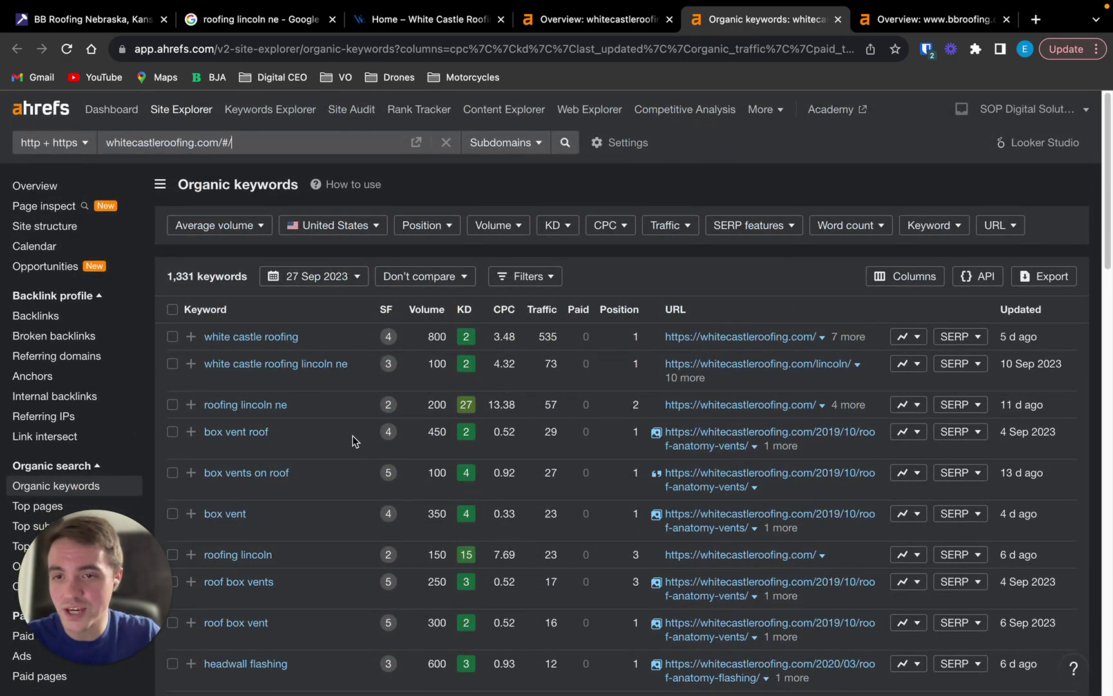
mouse_move(620, 311)
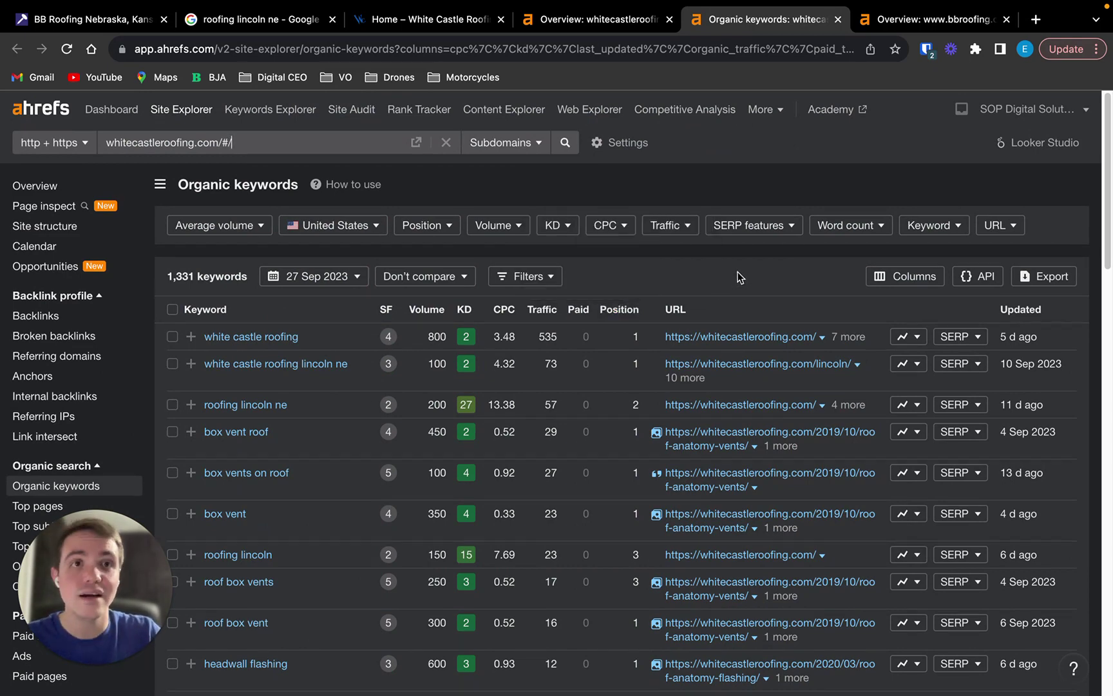
click(906, 29)
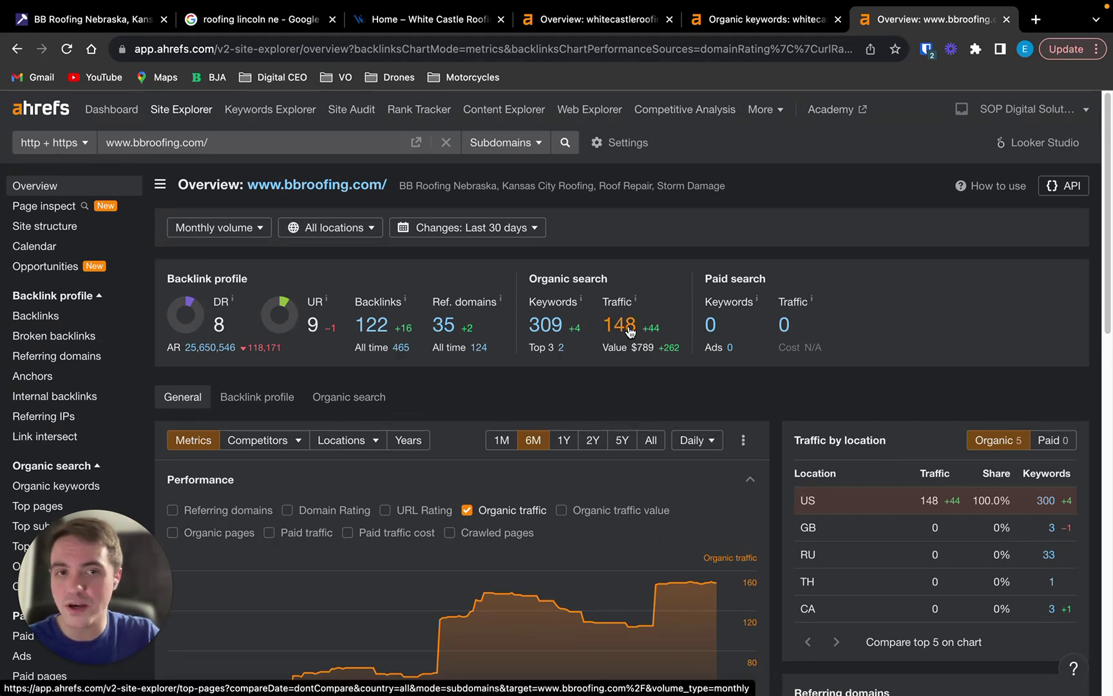
Scroll the bbroofing.com stats, then return to whitecastleroofing.com's overview (DR 21, 1.6K backlinks)
scroll(630, 332, down, 3)
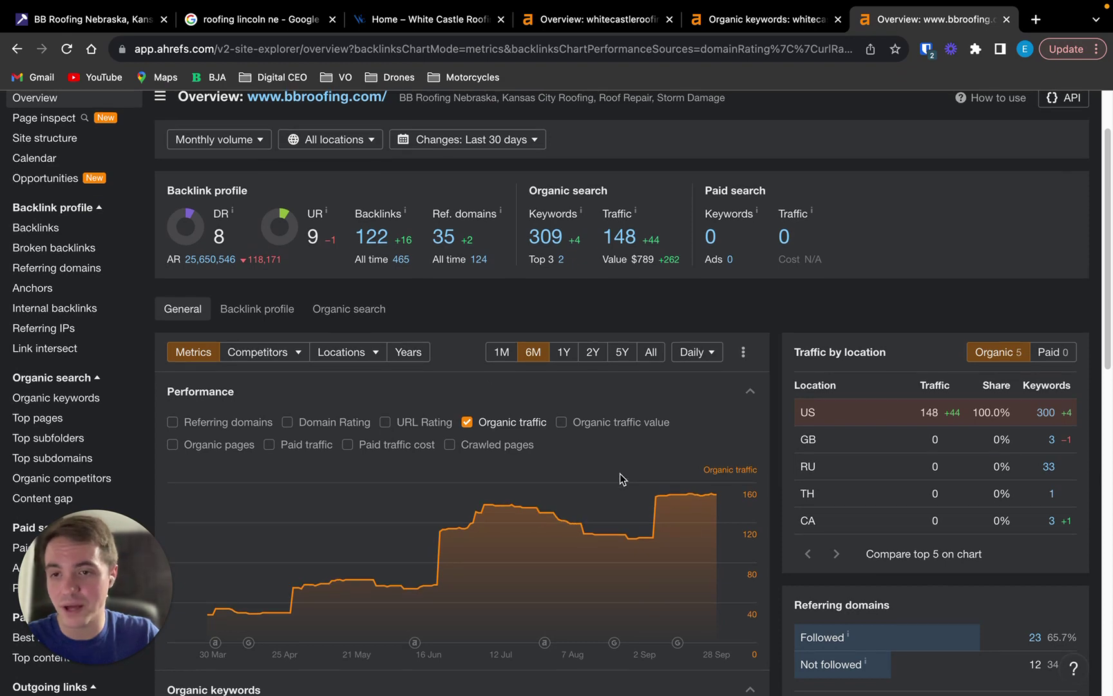
scroll(355, 378, up, 3)
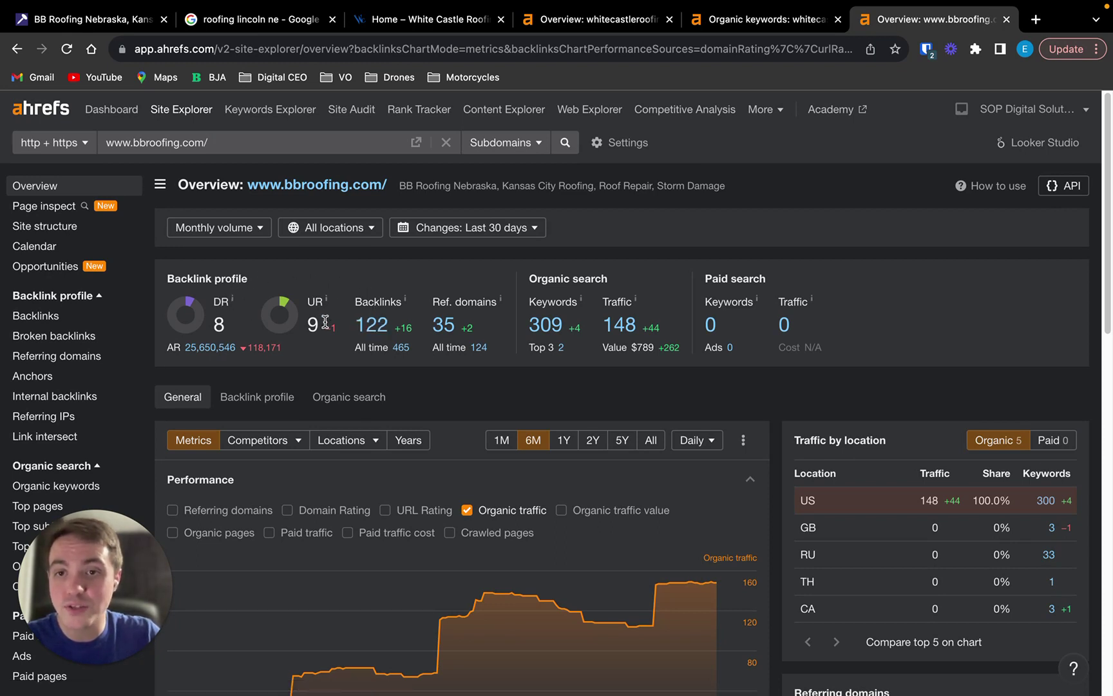
click(573, 21)
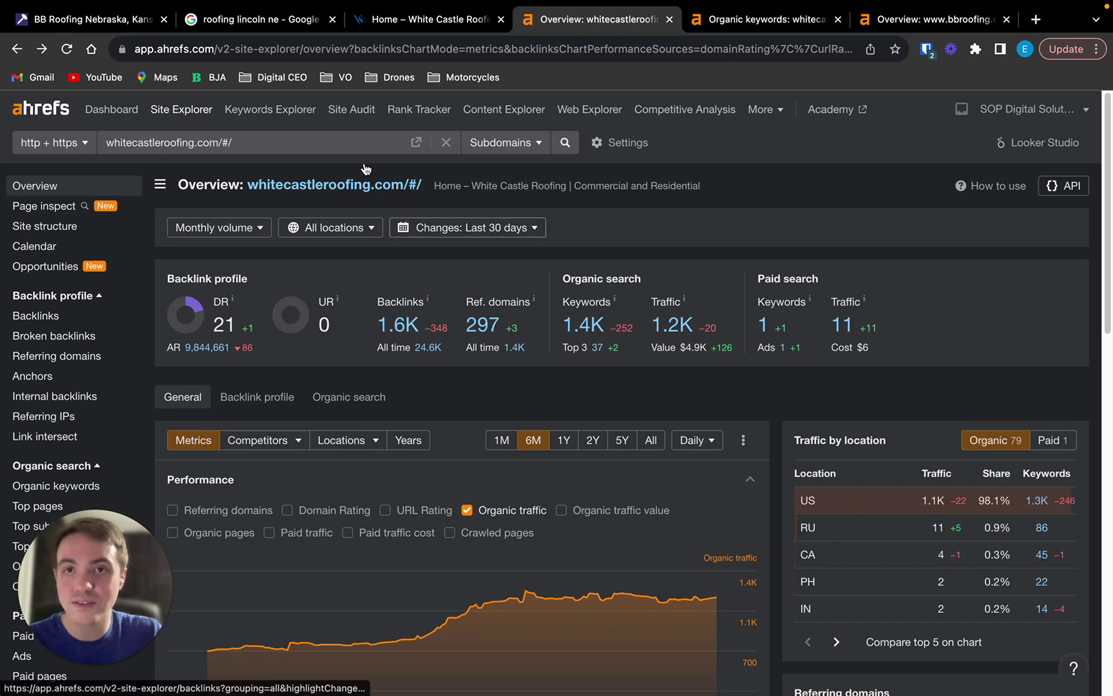
Go back to the top of the 'roofing lincoln ne' results, then switch to the BB Roofing homepage
click(264, 23)
scroll(40, 340, up, 6)
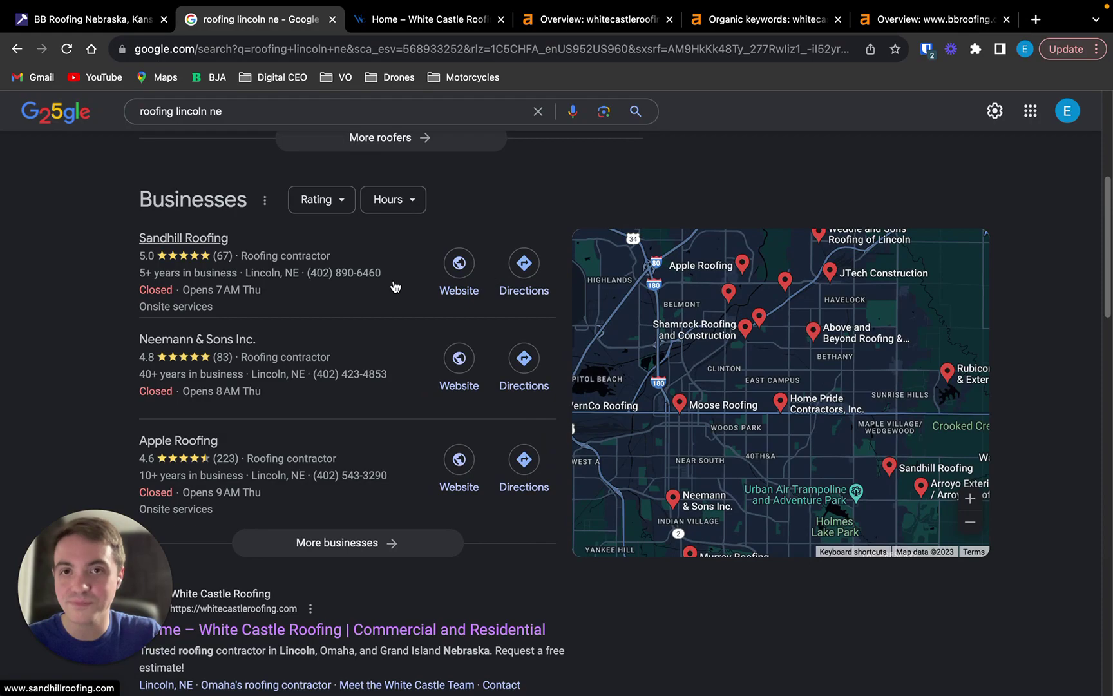
scroll(223, 205, up, 6)
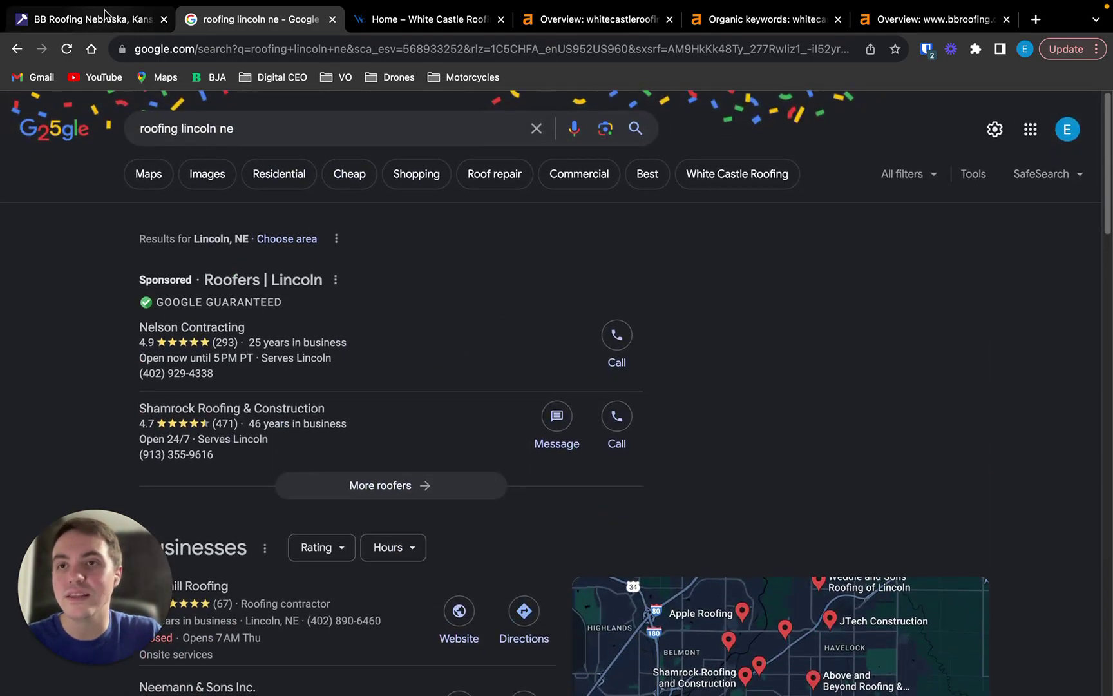
click(87, 19)
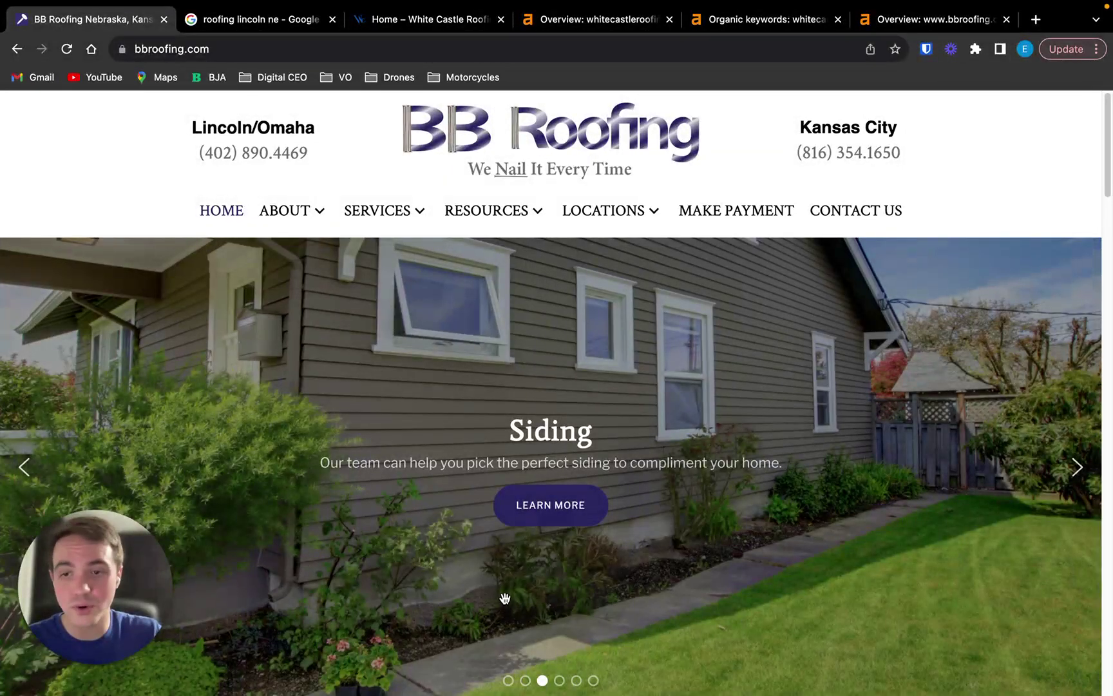
Scroll the bbroofing.com homepage to its Nebraska and Kansas City introduction and 'Why BB Roofing?' text
scroll(506, 588, down, 20)
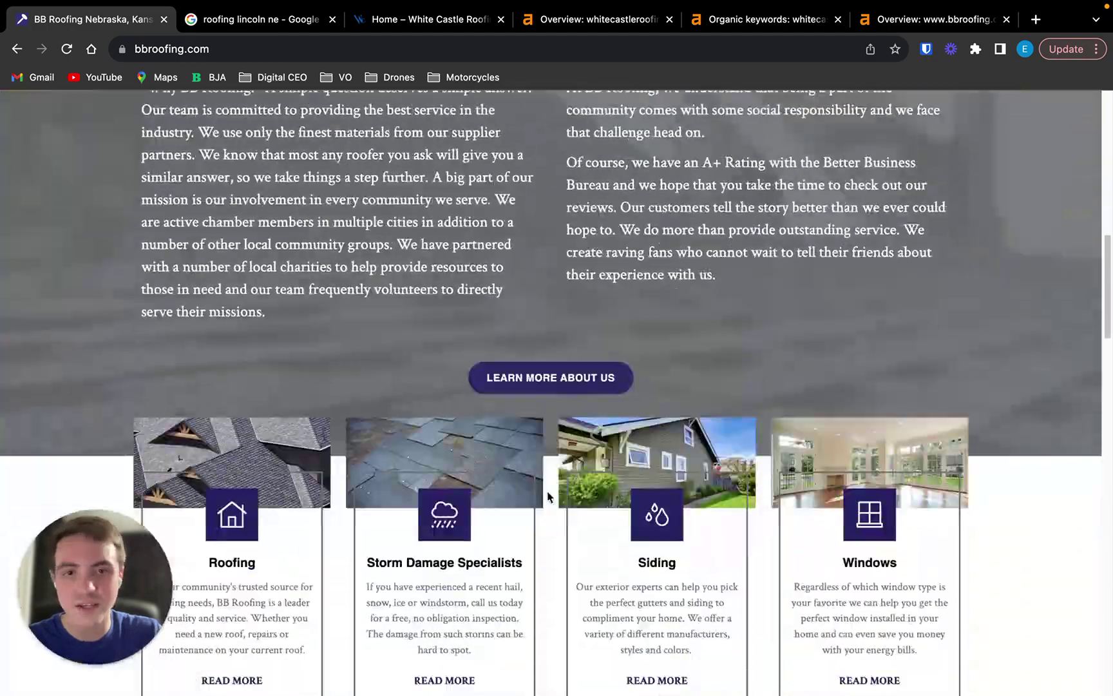
scroll(555, 513, down, 9)
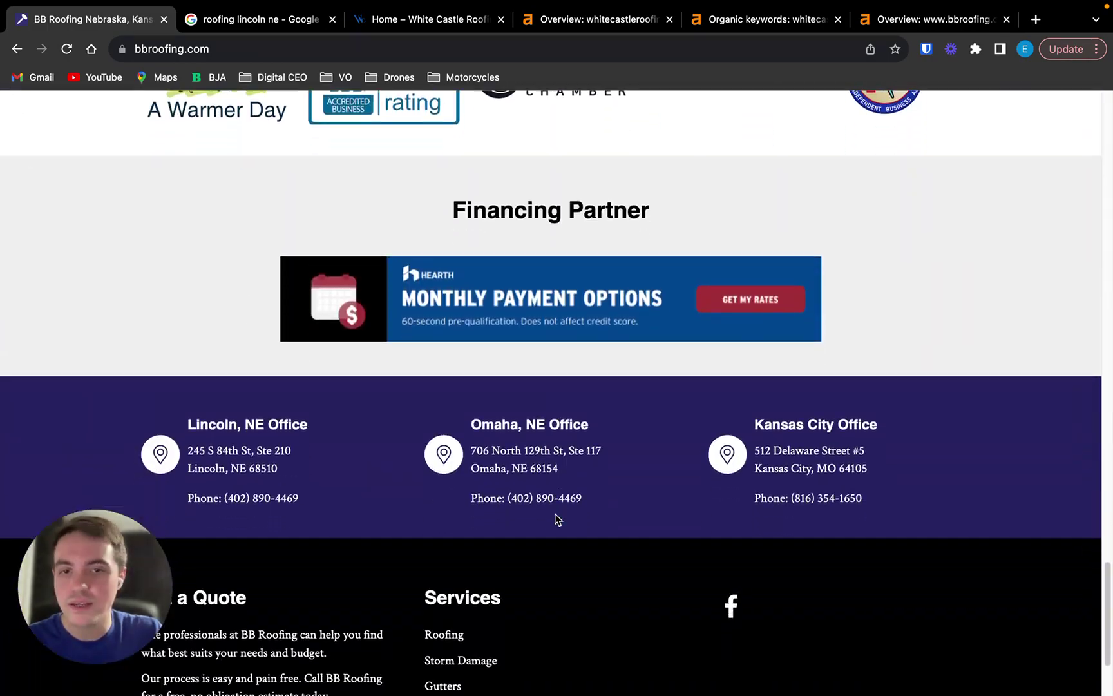
scroll(556, 516, up, 20)
scroll(556, 519, up, 15)
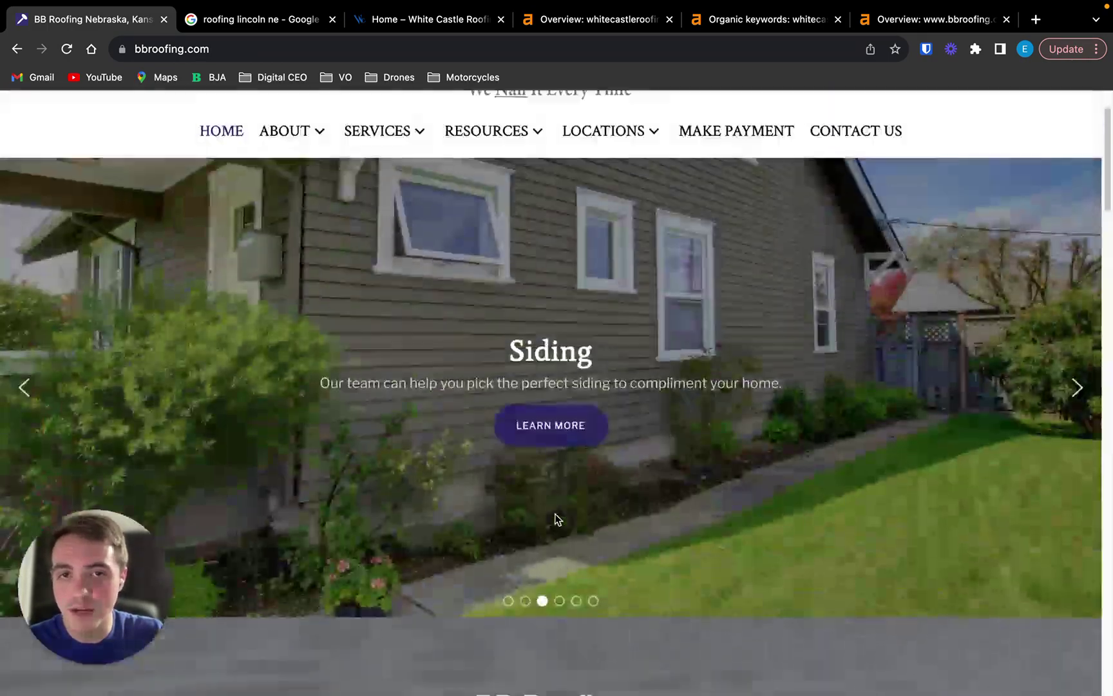
scroll(553, 519, down, 10)
scroll(553, 519, down, 1)
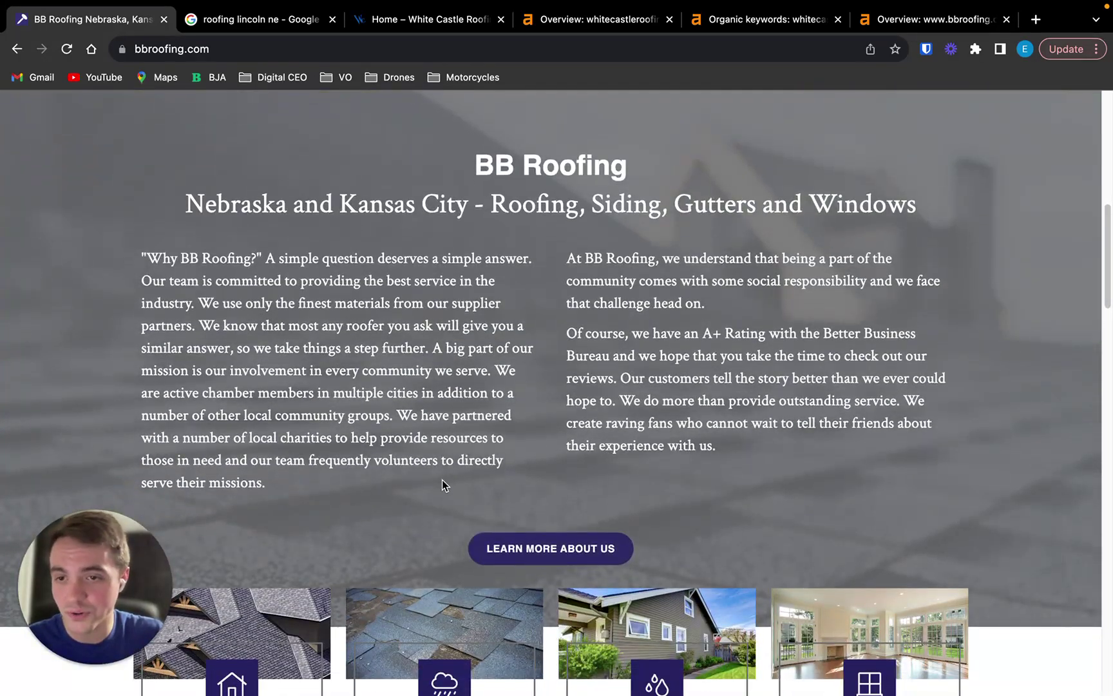